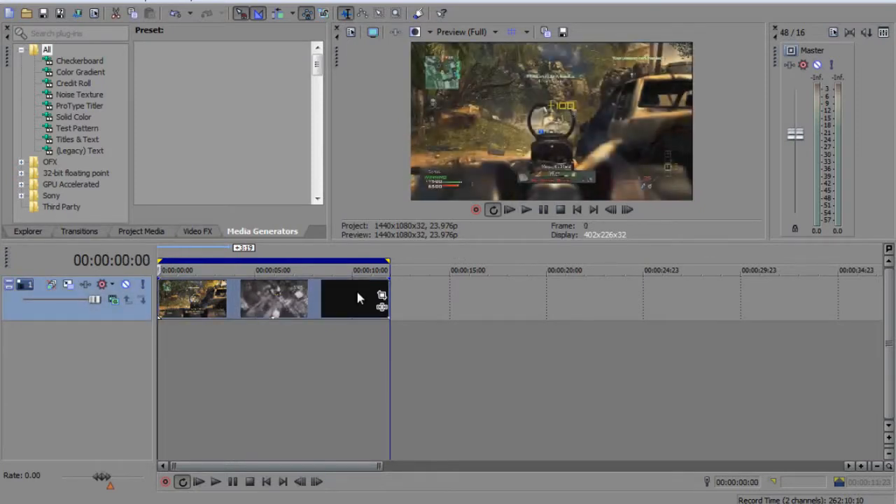
# Step: Play the gameplay clip and step back through its frames around the eight-second mark to examine the scene change
pyautogui.press('space')
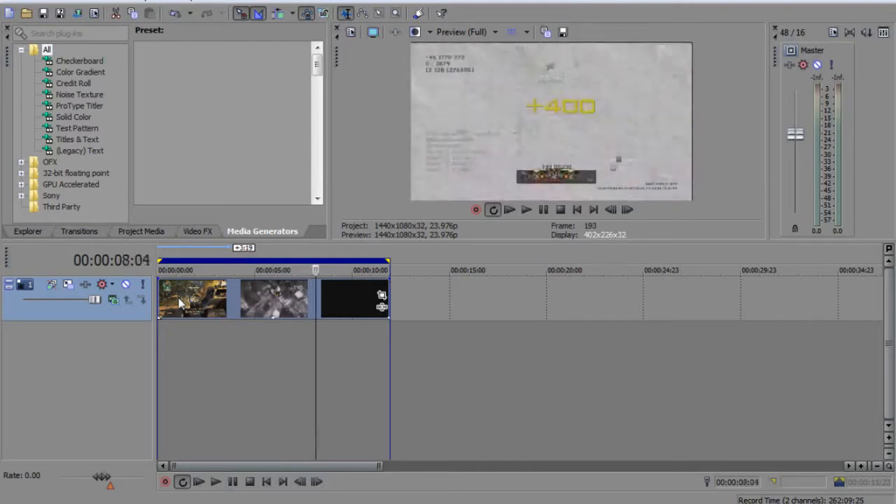
pyautogui.press('Left')
pyautogui.press('Left')
pyautogui.press('Left')
pyautogui.press('Left')
pyautogui.press('Left')
pyautogui.press('Left')
pyautogui.press('Left')
pyautogui.press('Left')
pyautogui.press('Left')
pyautogui.press('Left')
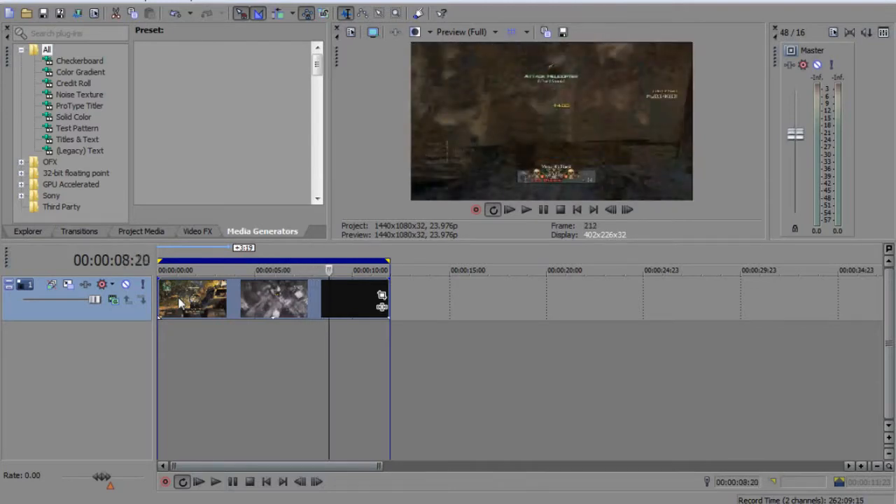
pyautogui.press('Left')
pyautogui.press('Left')
pyautogui.press('Left')
pyautogui.press('Left')
pyautogui.press('Left')
pyautogui.press('Left')
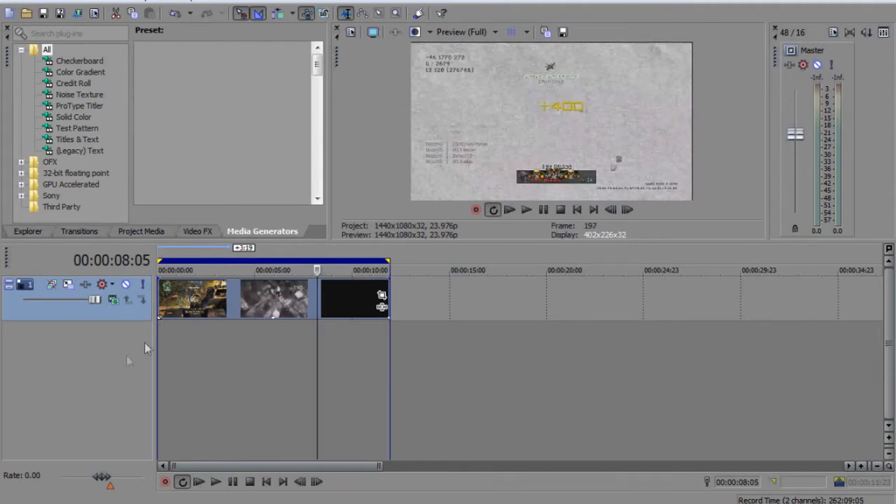
# Step: Insert a new empty video track above the gameplay clip's track
pyautogui.rightClick(100, 367)
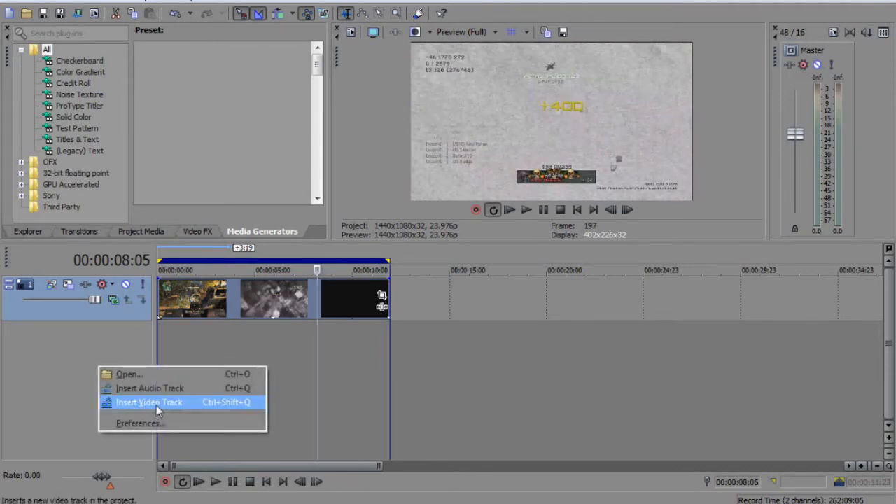
pyautogui.click(157, 407)
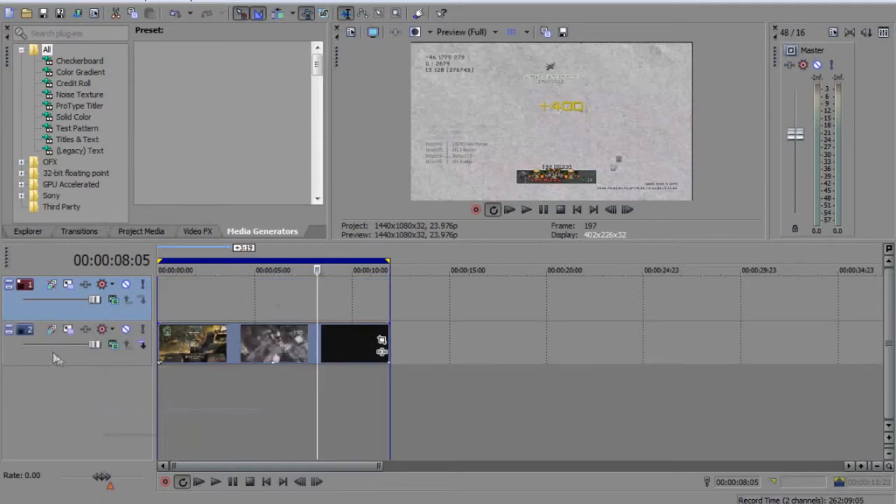
# Step: Examine the gameplay clip frame by frame, going backward from the aerial missile footage near six seconds to the clip's opening
pyautogui.click(292, 342)
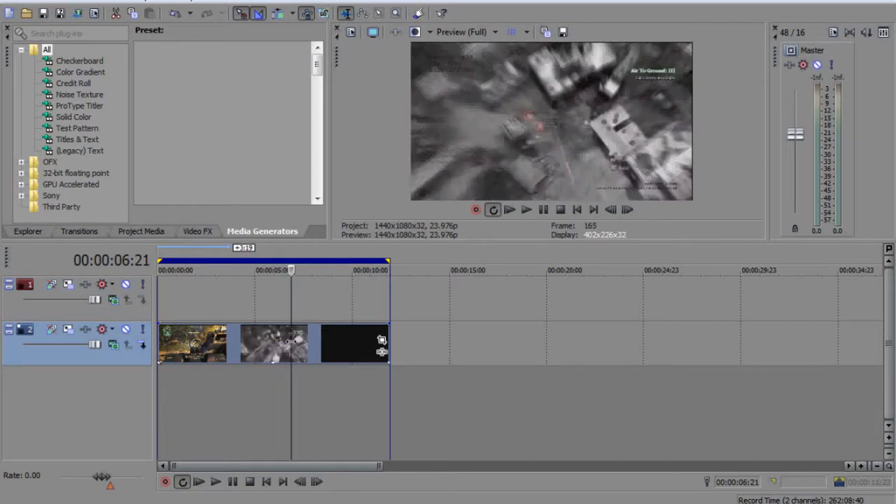
pyautogui.click(290, 343)
pyautogui.click(283, 350)
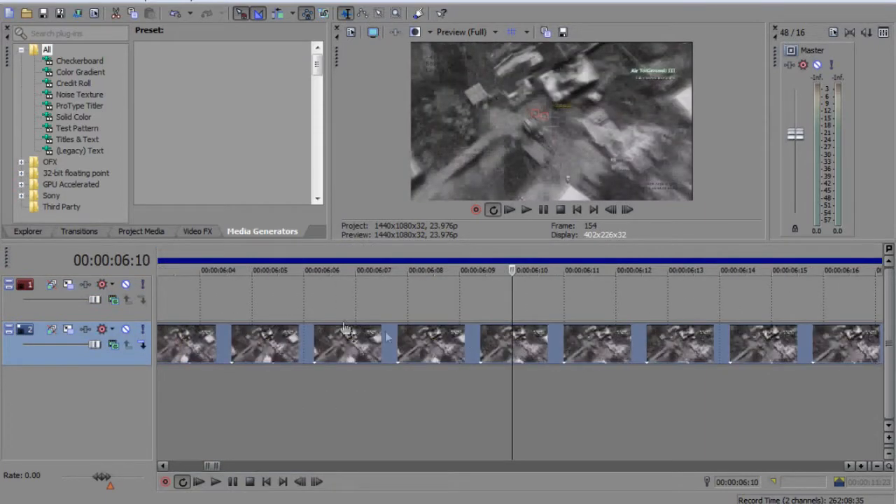
pyautogui.press('Left')
pyautogui.press('Left')
pyautogui.press('Left')
pyautogui.press('Left')
pyautogui.press('Left')
pyautogui.press('Left')
pyautogui.press('Left')
pyautogui.press('Left')
pyautogui.press('Left')
pyautogui.press('Left')
pyautogui.press('Left')
pyautogui.press('Left')
pyautogui.press('Left')
pyautogui.press('Left')
pyautogui.press('Left')
pyautogui.press('Left')
pyautogui.press('Left')
pyautogui.press('Left')
pyautogui.press('Left')
pyautogui.press('Left')
pyautogui.press('Left')
pyautogui.press('Left')
pyautogui.press('Left')
pyautogui.press('Left')
pyautogui.press('Left')
pyautogui.press('Left')
pyautogui.press('Left')
pyautogui.press('Left')
pyautogui.press('Left')
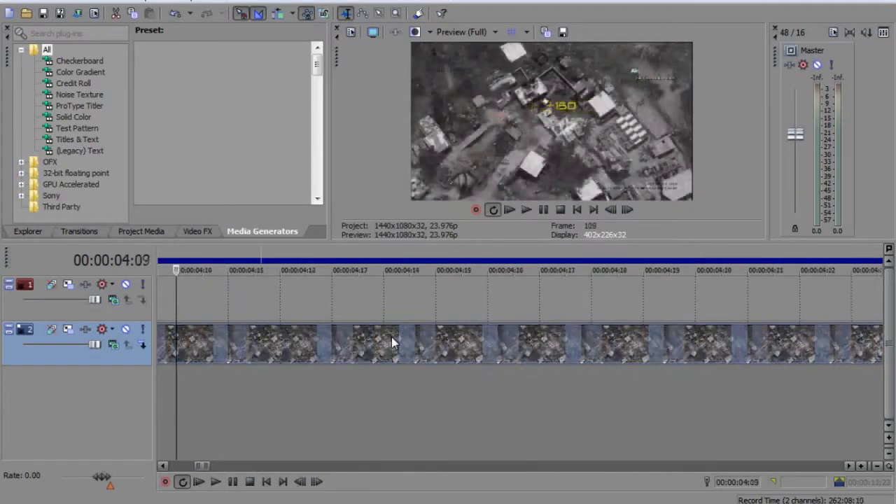
pyautogui.press('Left')
pyautogui.press('Left')
pyautogui.press('Left')
pyautogui.press('Left')
pyautogui.press('Left')
pyautogui.press('Left')
pyautogui.press('Left')
pyautogui.press('Left')
pyautogui.press('Left')
pyautogui.press('Left')
pyautogui.press('Left')
pyautogui.press('Left')
pyautogui.press('Left')
pyautogui.press('Left')
pyautogui.press('Left')
pyautogui.press('Left')
pyautogui.press('Left')
pyautogui.press('Left')
pyautogui.press('Left')
pyautogui.press('Left')
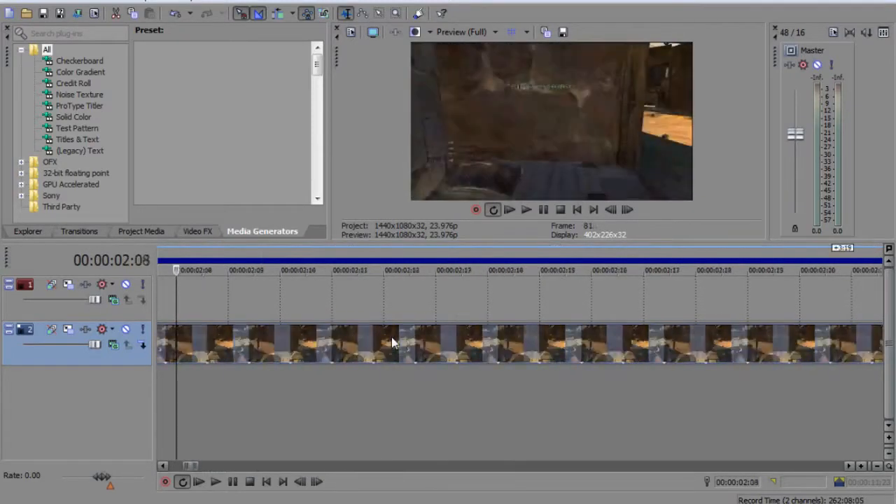
pyautogui.press('Left')
pyautogui.press('Left')
pyautogui.press('Left')
pyautogui.press('Left')
pyautogui.press('Left')
pyautogui.press('Left')
pyautogui.press('Left')
pyautogui.press('Left')
pyautogui.press('Left')
pyautogui.press('Left')
pyautogui.press('Left')
pyautogui.press('Left')
pyautogui.press('Left')
pyautogui.press('Left')
pyautogui.press('Left')
pyautogui.press('Left')
pyautogui.press('Left')
pyautogui.press('Left')
pyautogui.press('Left')
pyautogui.press('Left')
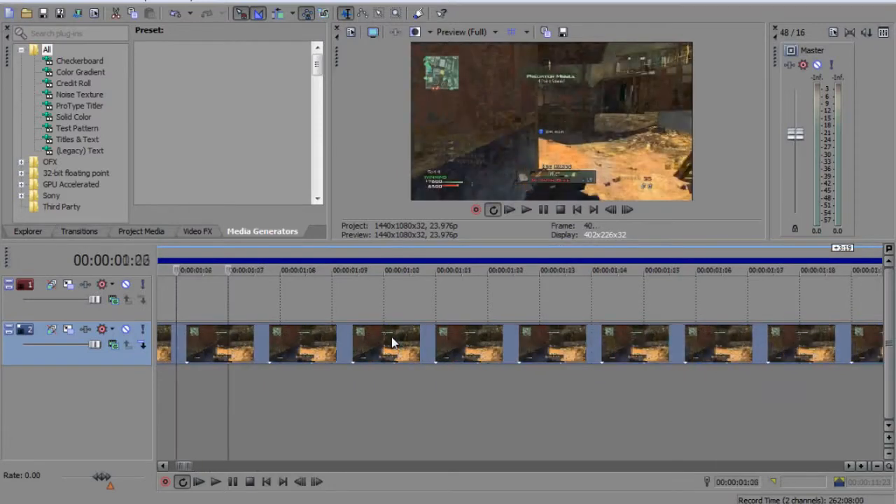
pyautogui.press('Left')
pyautogui.press('Left')
pyautogui.press('Left')
pyautogui.press('Left')
pyautogui.press('Left')
pyautogui.press('Left')
pyautogui.press('Left')
pyautogui.press('Left')
pyautogui.press('Left')
pyautogui.press('Left')
pyautogui.press('Left')
pyautogui.press('Left')
pyautogui.press('Left')
pyautogui.press('Left')
pyautogui.press('Left')
pyautogui.press('Left')
pyautogui.press('Left')
pyautogui.press('Left')
pyautogui.press('Left')
pyautogui.press('Left')
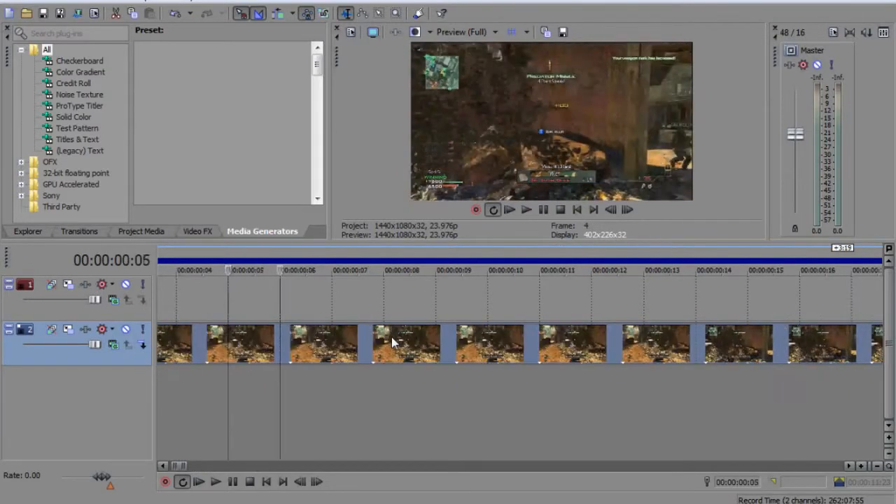
# Step: Advance through the gameplay clip frame by frame to the point where the laptop screen comes into view, at 00:00:03:11
pyautogui.press('Right')
pyautogui.press('Right')
pyautogui.press('Right')
pyautogui.press('Right')
pyautogui.press('Right')
pyautogui.press('Right')
pyautogui.press('Right')
pyautogui.press('Right')
pyautogui.press('Right')
pyautogui.press('Right')
pyautogui.press('Right')
pyautogui.press('Right')
pyautogui.press('Right')
pyautogui.press('Right')
pyautogui.press('Right')
pyautogui.press('Right')
pyautogui.press('Right')
pyautogui.press('Right')
pyautogui.press('Right')
pyautogui.press('Right')
pyautogui.press('Right')
pyautogui.press('Right')
pyautogui.press('Right')
pyautogui.press('Right')
pyautogui.press('Right')
pyautogui.press('Right')
pyautogui.press('Right')
pyautogui.press('Right')
pyautogui.press('Right')
pyautogui.press('Right')
pyautogui.press('Right')
pyautogui.press('Right')
pyautogui.press('Right')
pyautogui.press('Right')
pyautogui.press('Right')
pyautogui.press('Right')
pyautogui.press('Right')
pyautogui.press('Right')
pyautogui.press('Right')
pyautogui.press('Right')
pyautogui.press('Right')
pyautogui.press('Right')
pyautogui.press('Right')
pyautogui.press('Right')
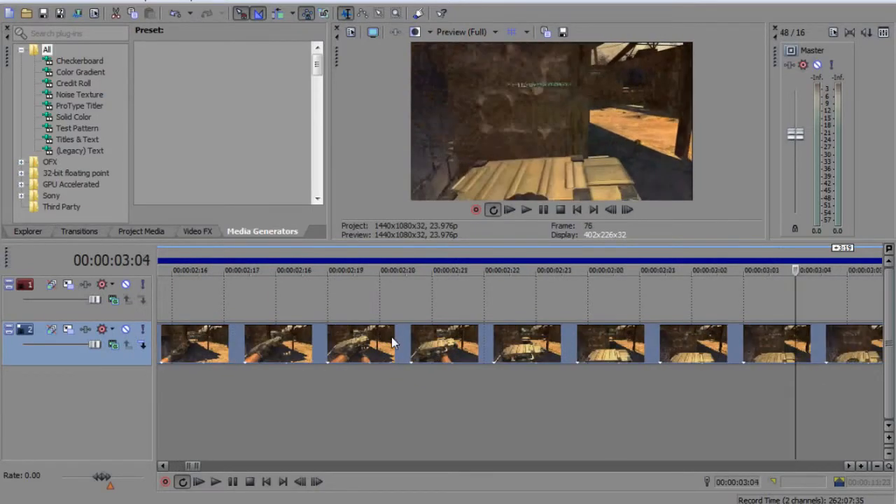
pyautogui.press('Right')
pyautogui.press('Right')
pyautogui.press('Right')
pyautogui.press('Right')
pyautogui.press('Right')
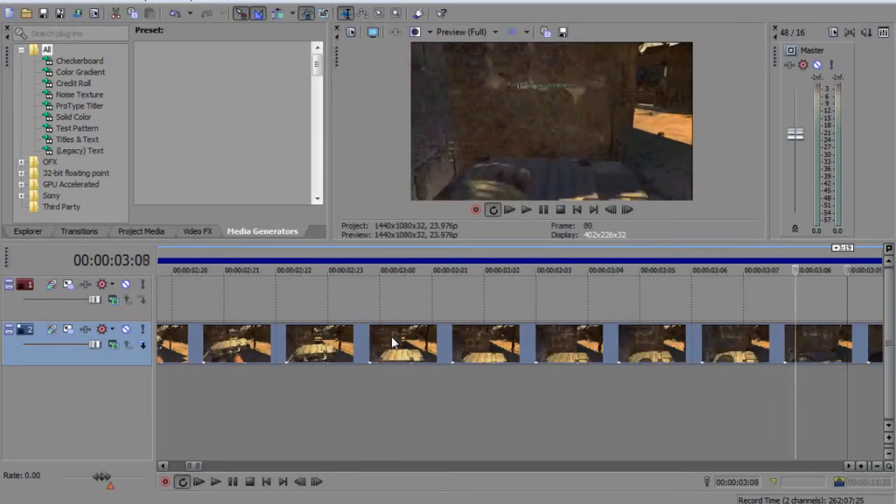
pyautogui.press('Right')
pyautogui.press('Right')
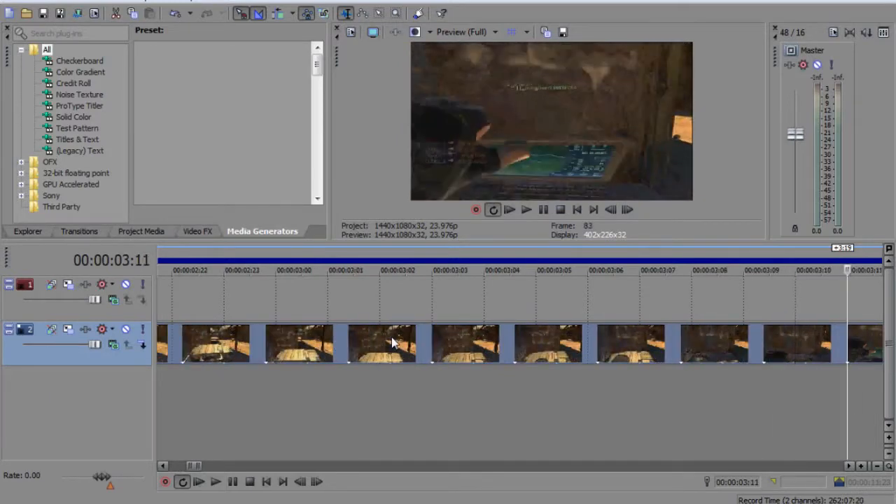
pyautogui.click(848, 467)
pyautogui.click(848, 467)
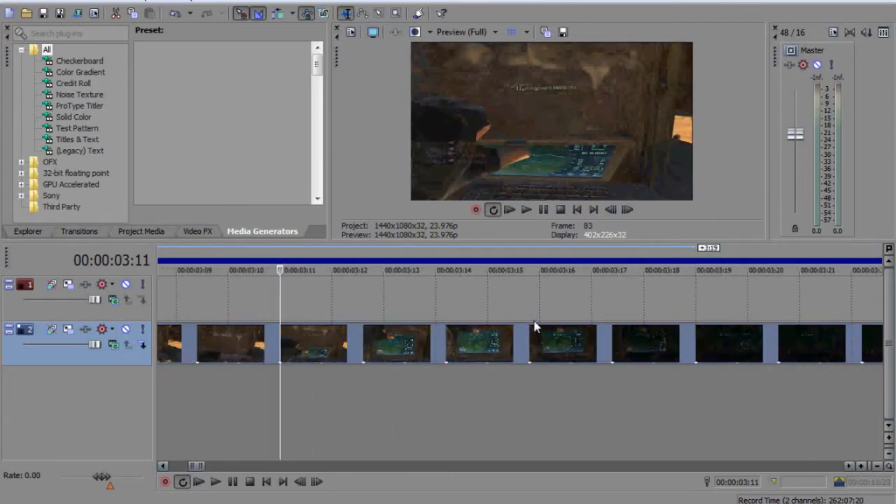
pyautogui.press('Left')
pyautogui.press('Right')
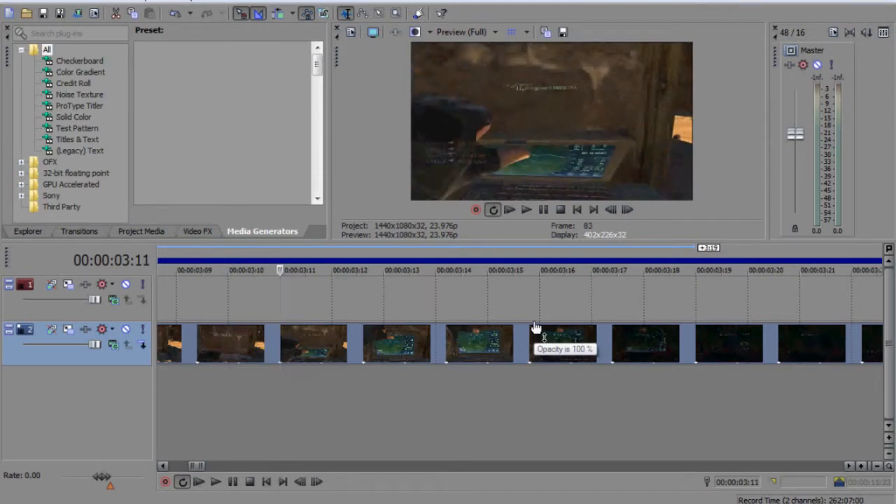
# Step: Split the gameplay clip at every frame from 00:00:03:11 through 00:00:03:17 and check the resulting one-frame pieces
pyautogui.press('s')
pyautogui.press('Right')
pyautogui.press('s')
pyautogui.press('Right')
pyautogui.press('s')
pyautogui.press('Right')
pyautogui.press('s')
pyautogui.press('Right')
pyautogui.press('s')
pyautogui.press('Right')
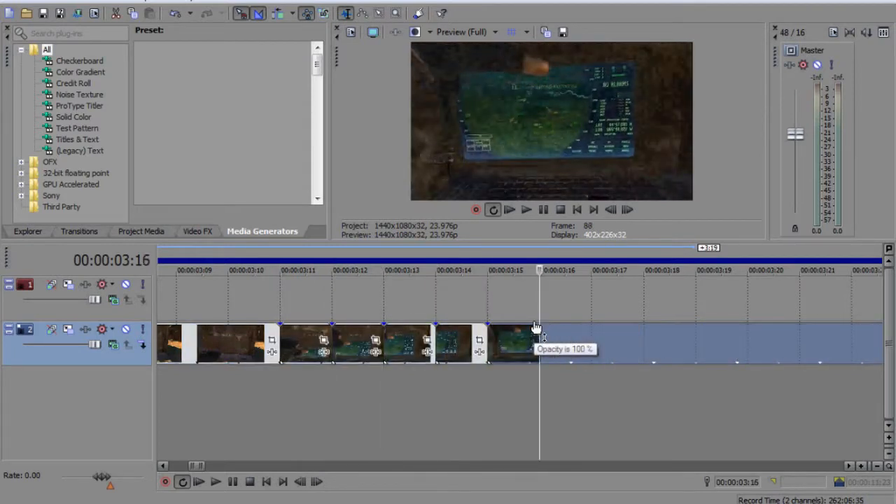
pyautogui.press('s')
pyautogui.press('Right')
pyautogui.press('s')
pyautogui.click(561, 341)
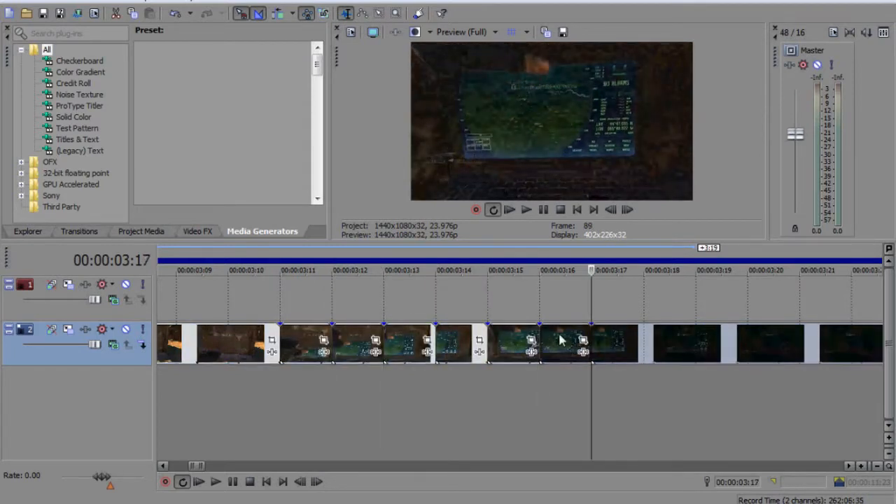
pyautogui.press('Left')
pyautogui.press('Right')
pyautogui.press('Right')
pyautogui.press('Left')
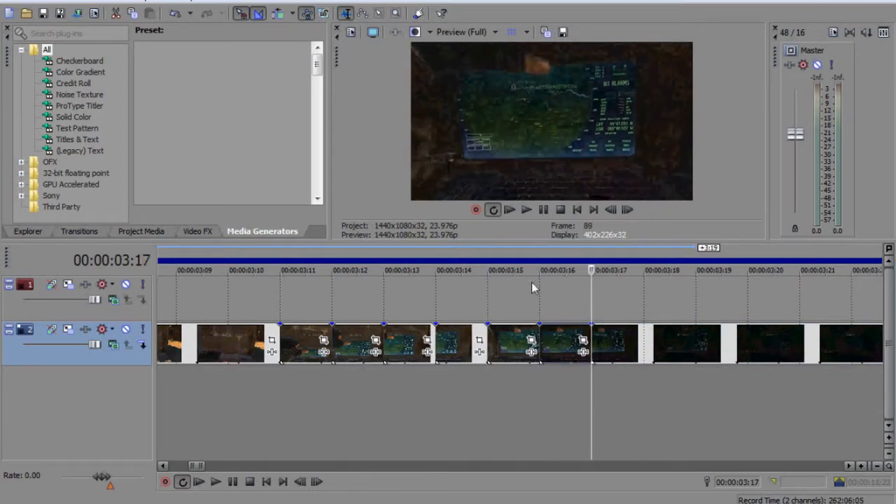
pyautogui.press('Left')
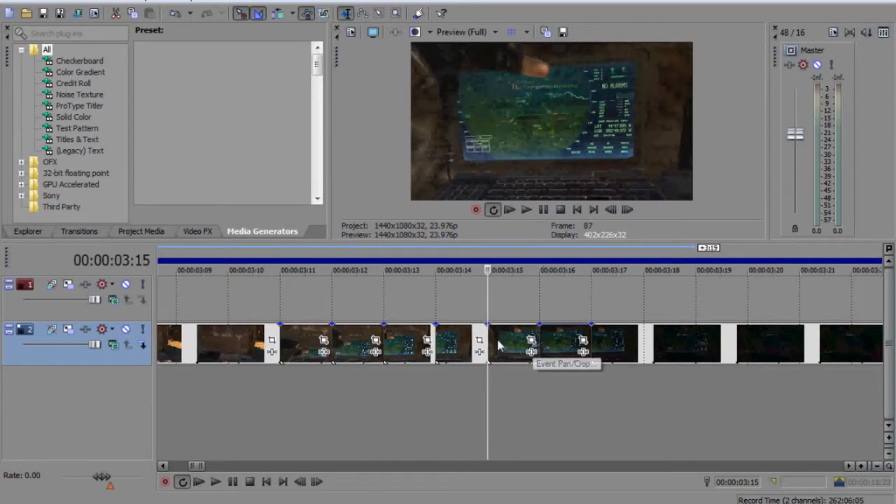
# Step: Open Event Pan/Crop for the one-frame piece at 00:00:03:11, magnify the laptop area and enable the mask
pyautogui.click(326, 343)
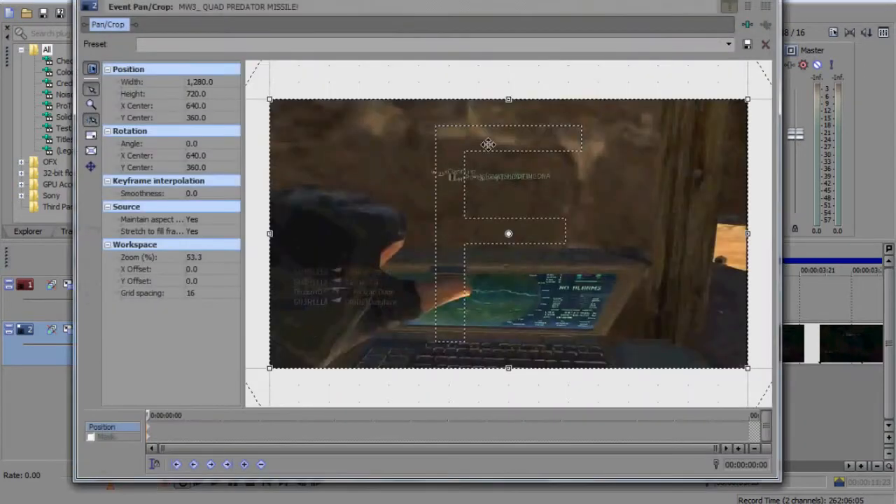
pyautogui.moveTo(480, 313)
pyautogui.mouseDown()
pyautogui.moveTo(478, 293)
pyautogui.moveTo(501, 311)
pyautogui.moveTo(481, 312)
pyautogui.mouseUp()
pyautogui.click(90, 105)
pyautogui.click(493, 309)
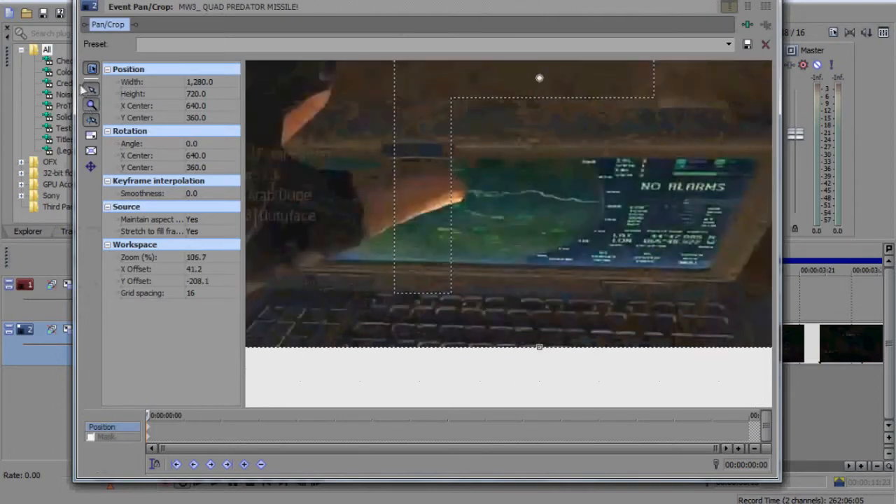
pyautogui.click(91, 89)
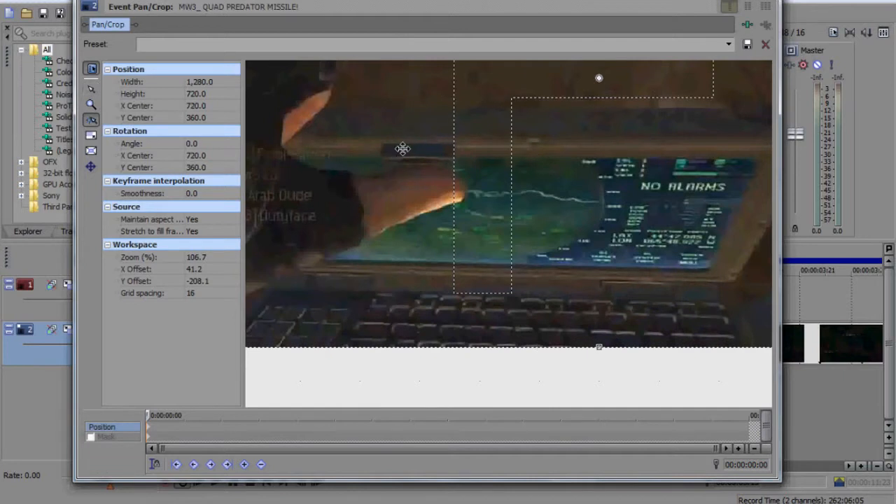
pyautogui.click(90, 437)
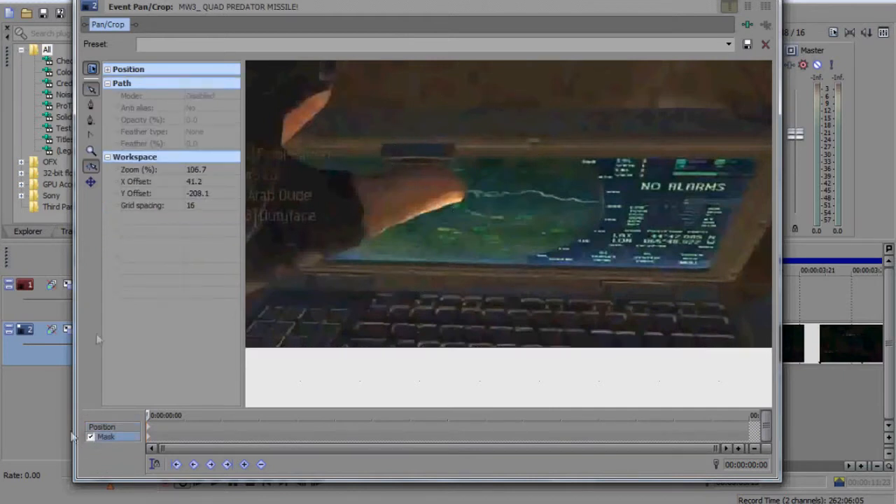
# Step: Draw two closed mask paths with anchor points, one around the main laptop screen area and one around the sliver above the hand
pyautogui.click(94, 107)
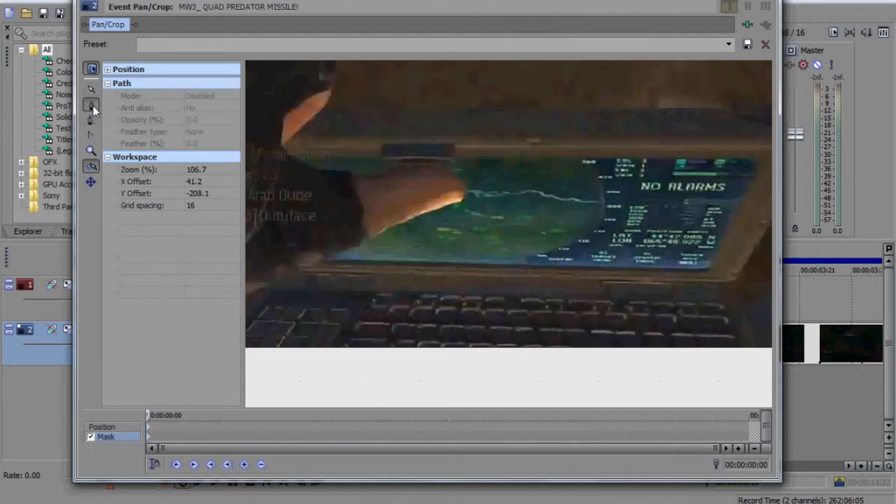
pyautogui.click(326, 263)
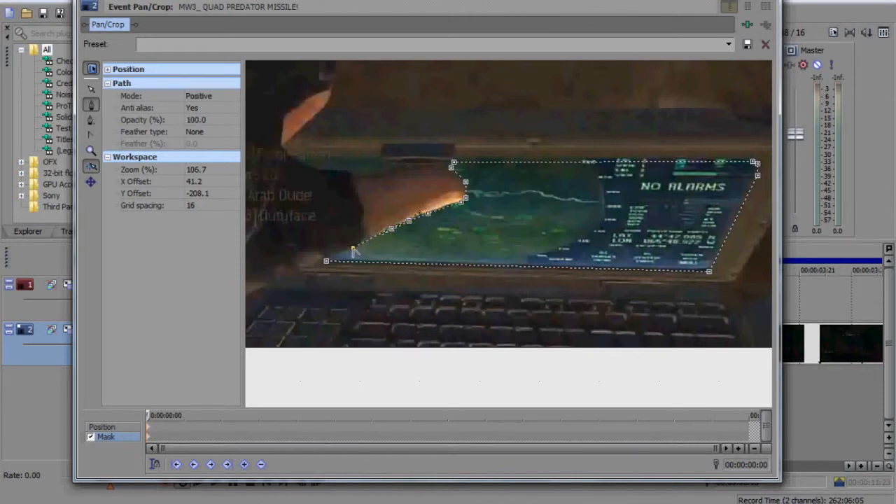
pyautogui.click(332, 265)
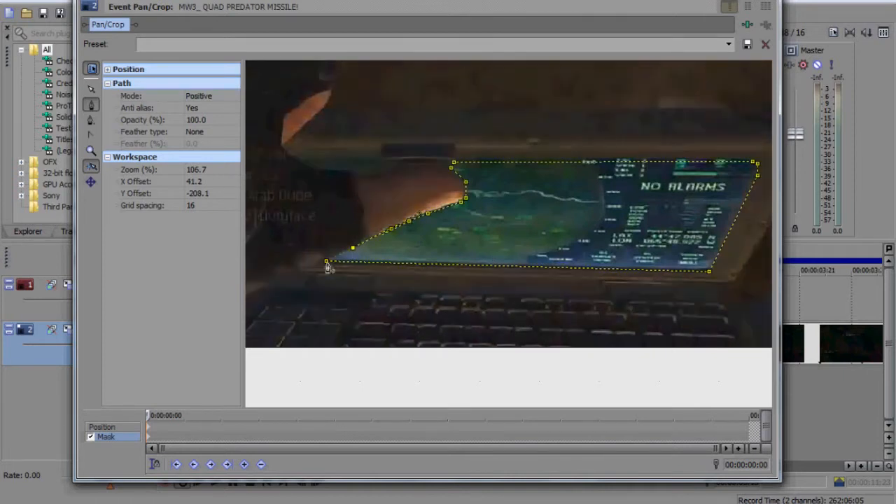
pyautogui.click(395, 169)
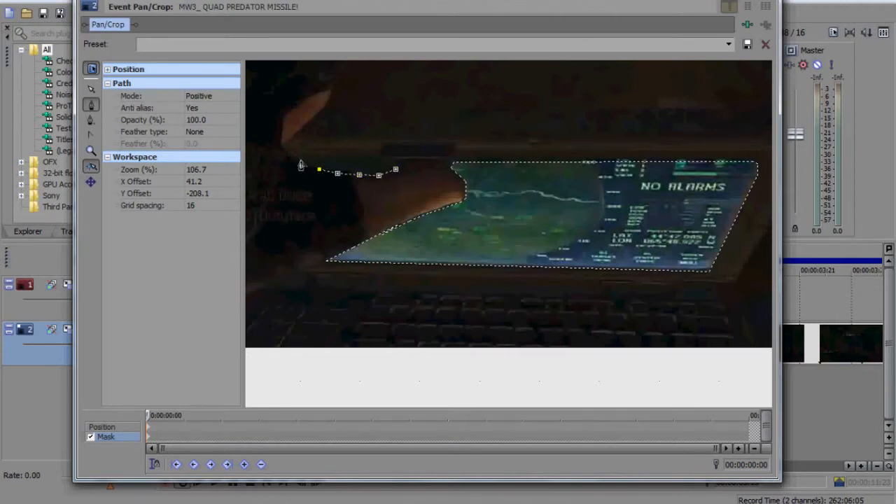
pyautogui.click(395, 169)
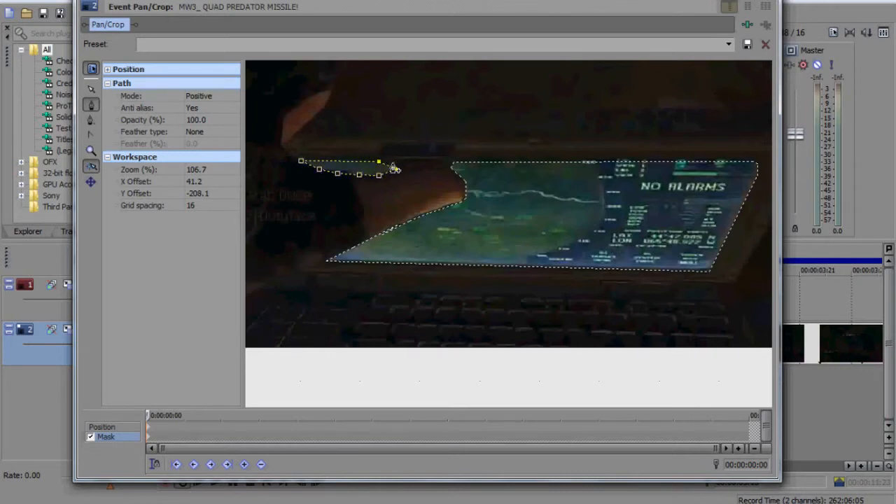
# Step: Set the mask path's anti-alias to No and its mode to Negative, and check the frame in the preview
pyautogui.click(201, 110)
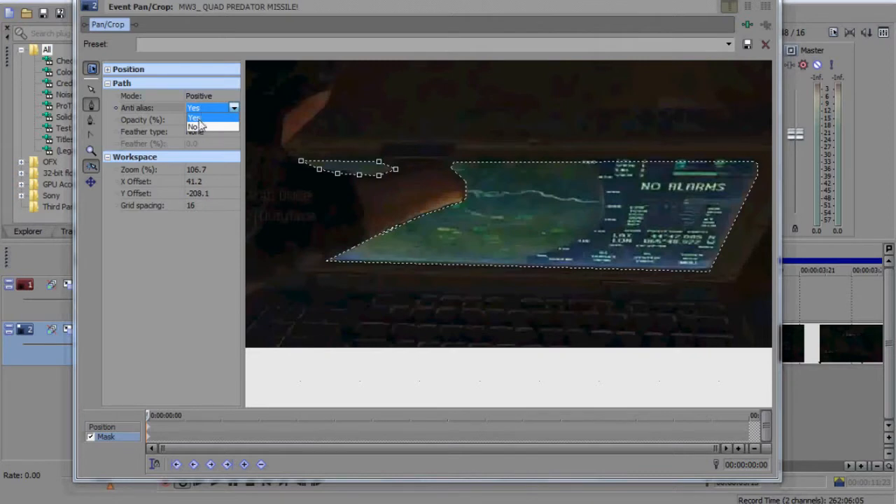
pyautogui.click(193, 128)
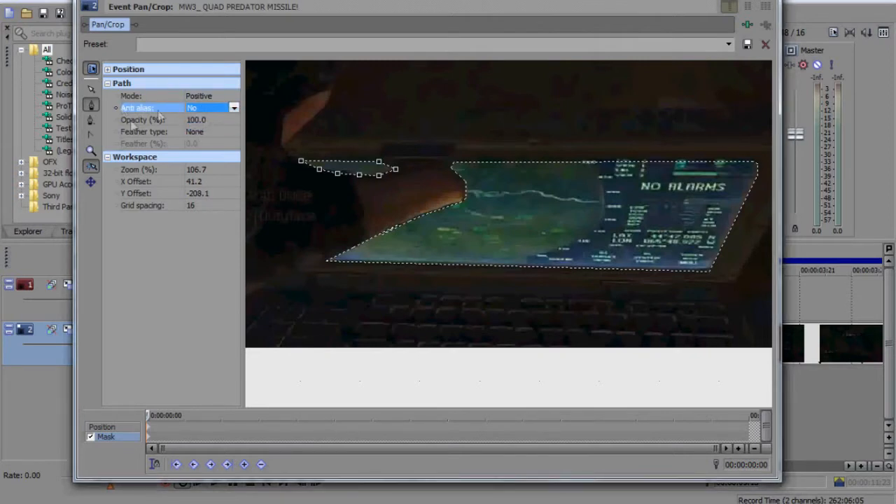
pyautogui.click(212, 97)
pyautogui.click(201, 114)
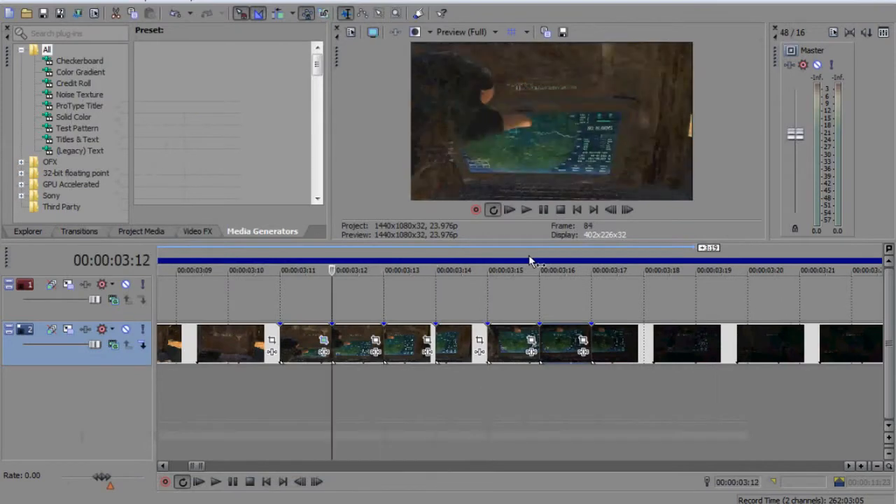
pyautogui.press('Left')
pyautogui.press('Right')
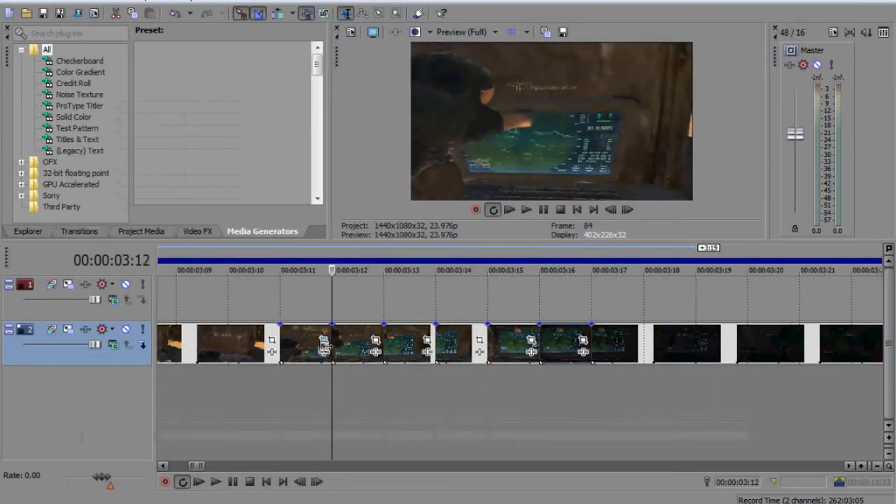
# Step: Try Positive mode on the mask of the 00:00:03:11 piece, toggling anti-alias to Yes and back to No, and preview the frame
pyautogui.click(323, 343)
pyautogui.click(202, 96)
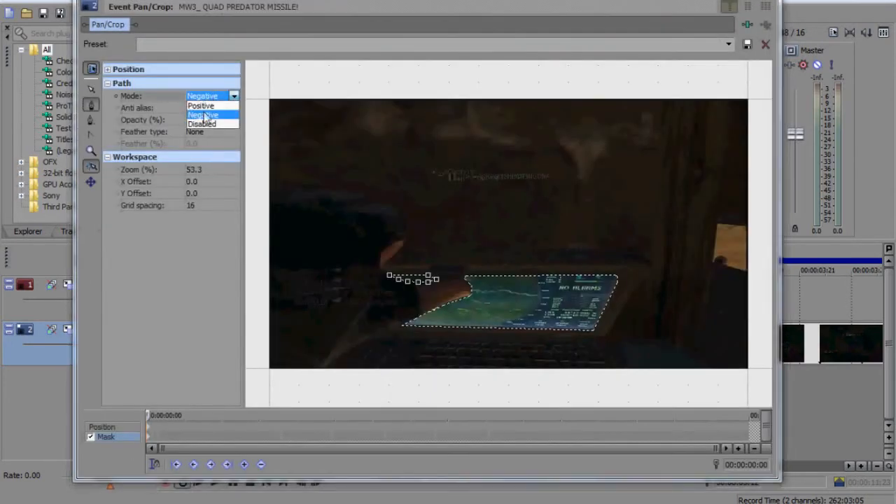
pyautogui.click(202, 106)
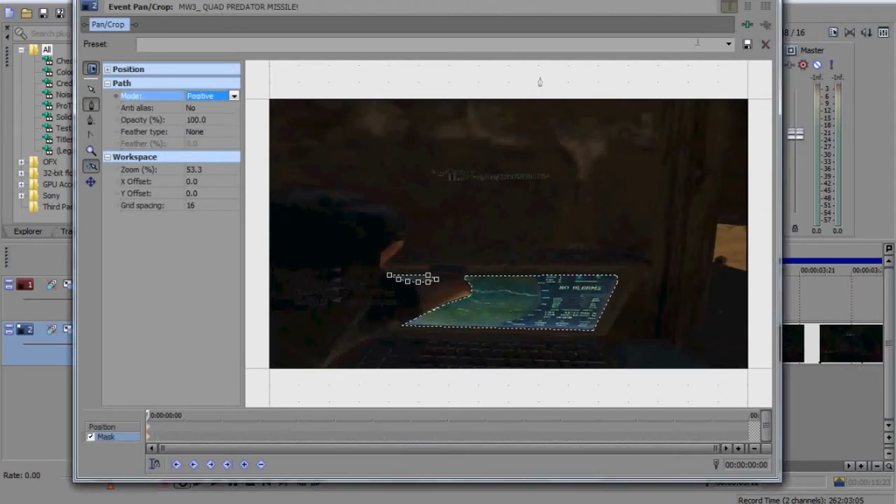
pyautogui.click(214, 108)
pyautogui.click(212, 117)
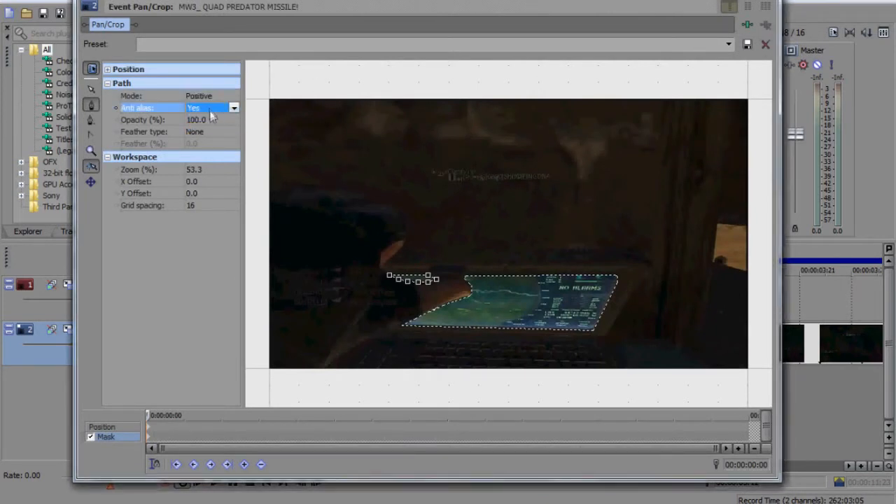
pyautogui.click(210, 109)
pyautogui.click(206, 128)
pyautogui.click(768, 0)
pyautogui.press('Left')
pyautogui.press('Right')
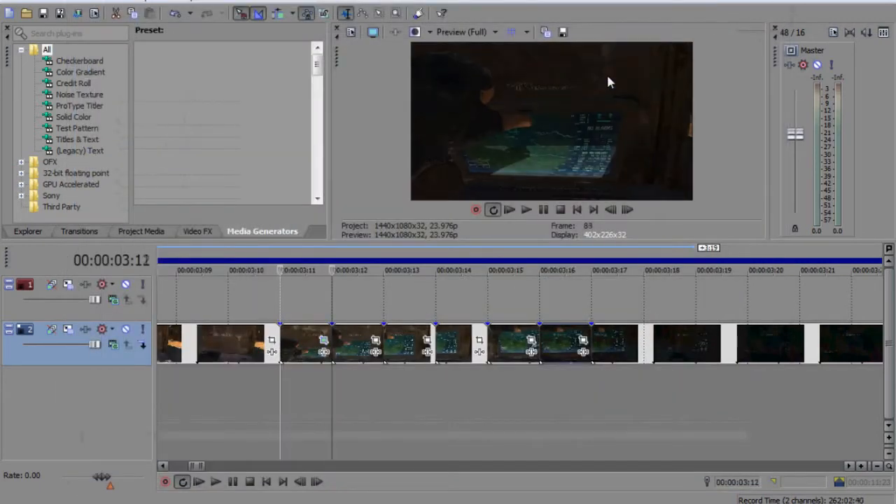
# Step: Try the mask of the 00:00:03:11 piece with anti-alias set to Yes, keeping the Positive mode
pyautogui.click(324, 340)
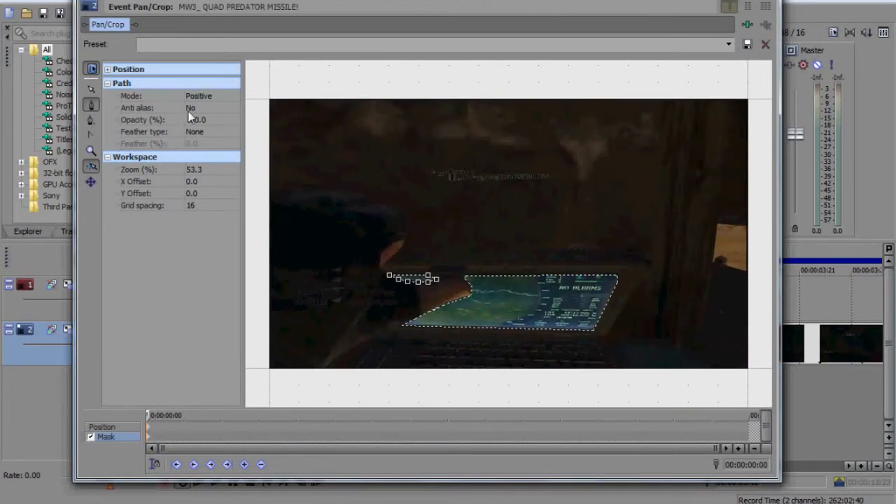
pyautogui.click(202, 109)
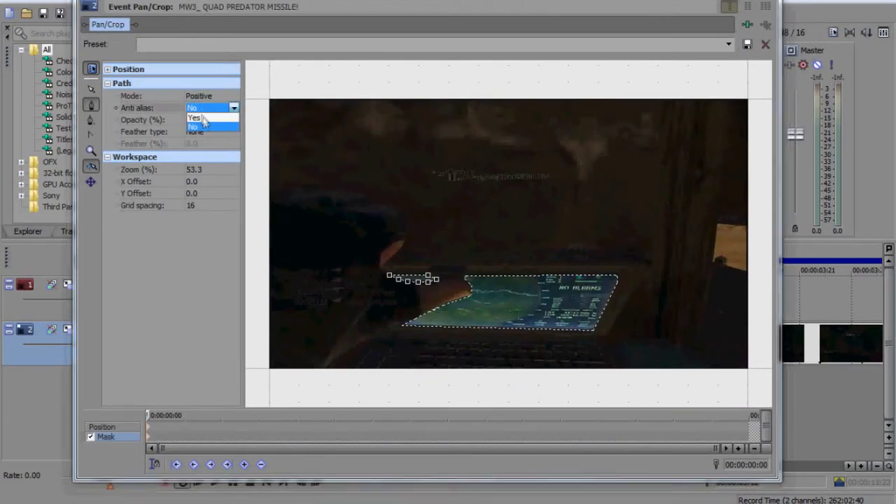
pyautogui.click(202, 126)
pyautogui.click(202, 97)
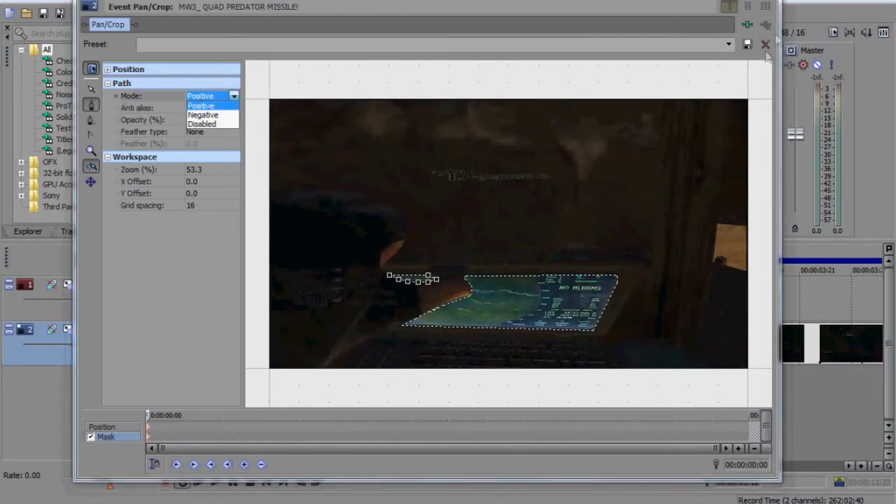
pyautogui.click(766, 45)
pyautogui.click(339, 324)
# Step: Set the mask of the 00:00:03:11 piece to Negative mode with anti-alias No and check the frame in the preview
pyautogui.click(324, 341)
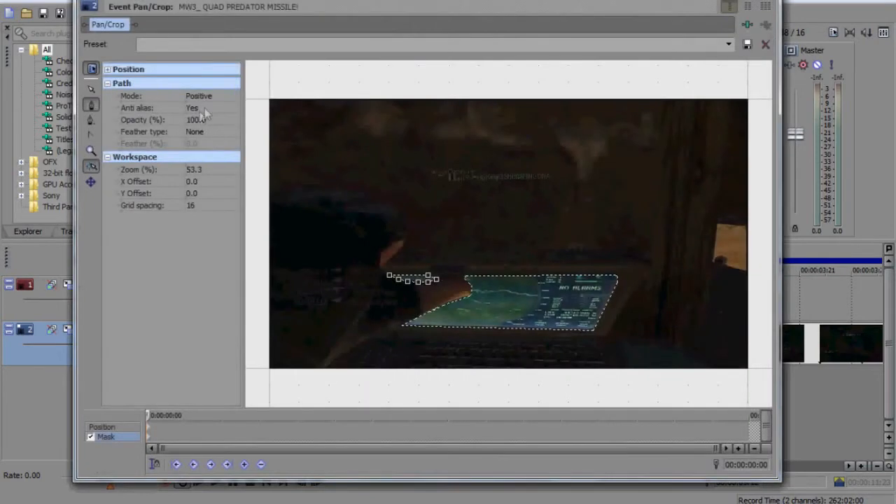
pyautogui.click(205, 108)
pyautogui.click(208, 126)
pyautogui.click(209, 97)
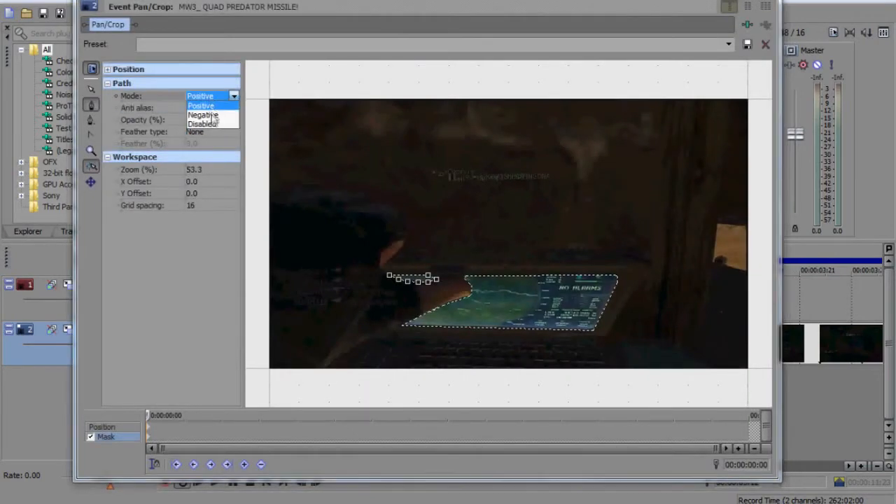
pyautogui.click(210, 115)
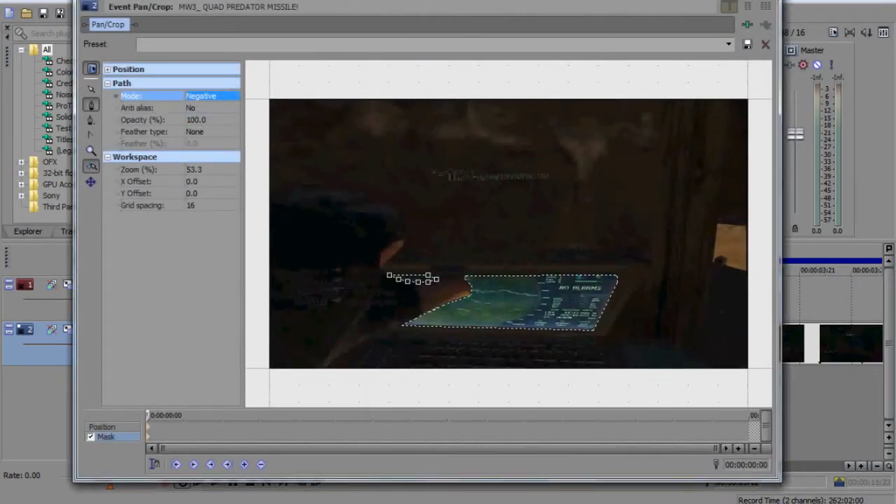
pyautogui.click(764, 0)
pyautogui.press('Left')
pyautogui.press('Right')
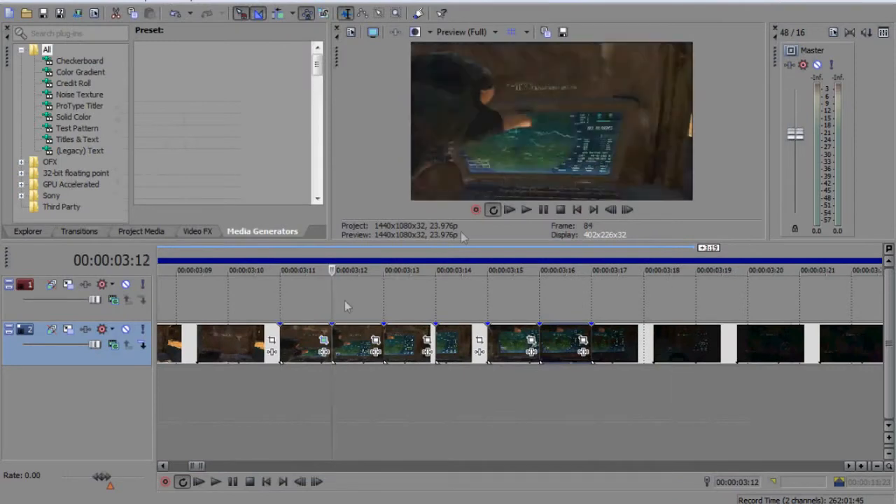
# Step: Try Disabled and Positive modes on the small mask path of the 00:00:03:11 piece, return it to Negative and compare neighbouring frames
pyautogui.click(323, 340)
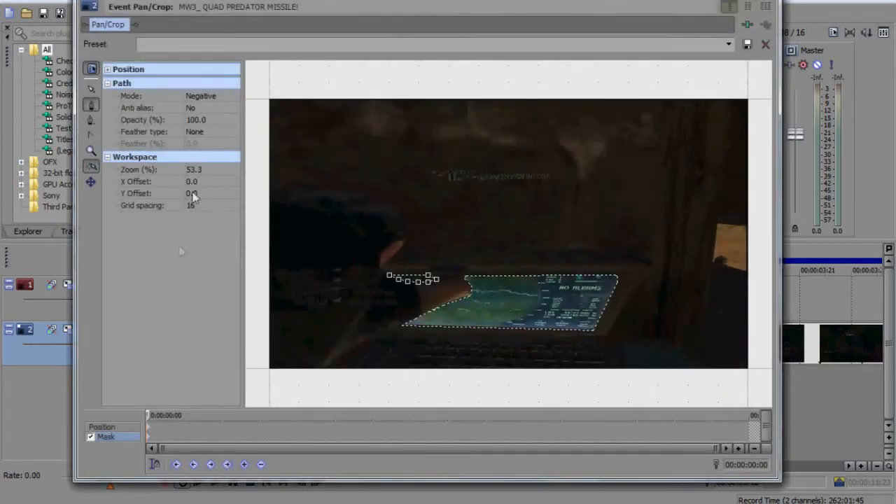
pyautogui.click(207, 96)
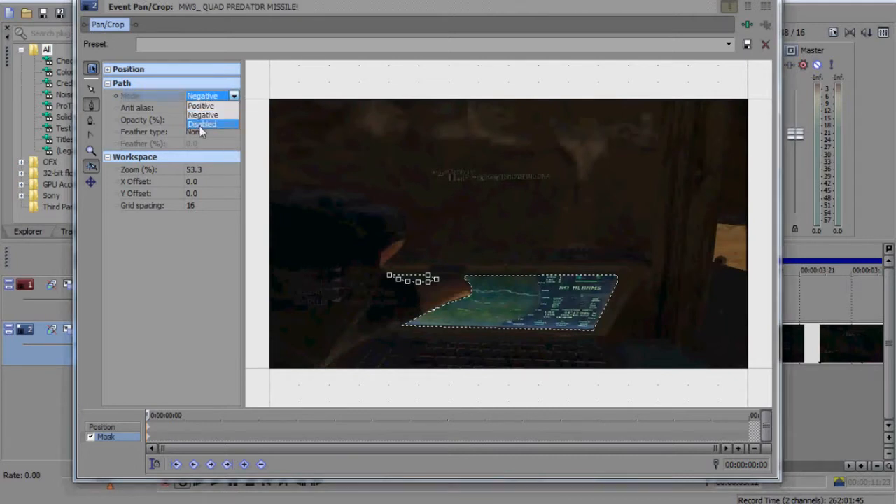
pyautogui.click(202, 124)
pyautogui.click(207, 98)
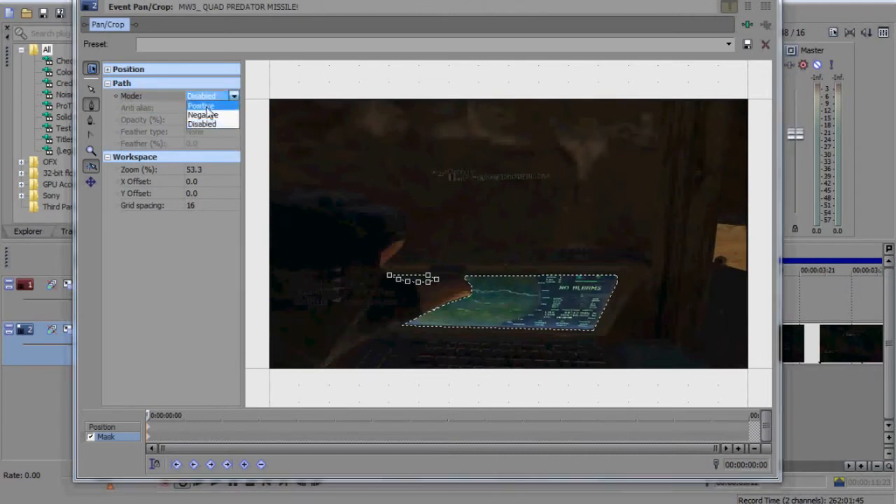
pyautogui.click(203, 105)
pyautogui.click(199, 98)
pyautogui.click(200, 108)
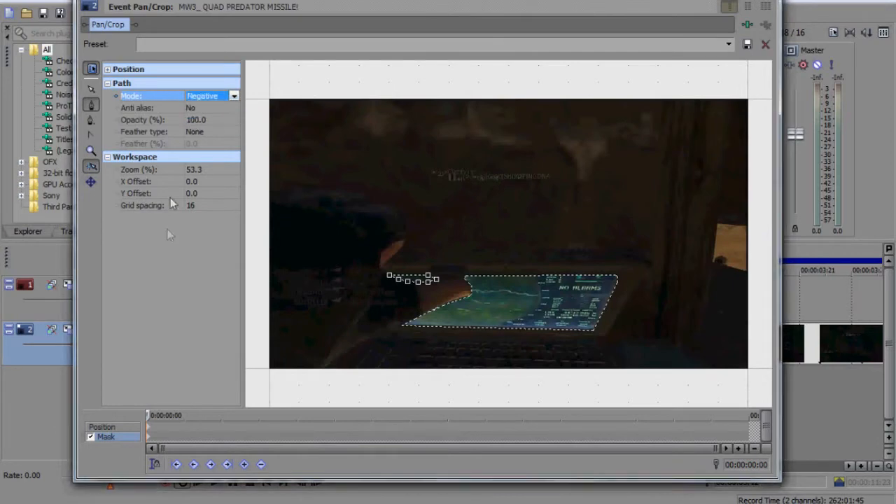
pyautogui.click(765, 1)
pyautogui.press('Left')
pyautogui.press('Right')
pyautogui.press('Left')
pyautogui.press('Left')
pyautogui.press('Right')
pyautogui.press('Right')
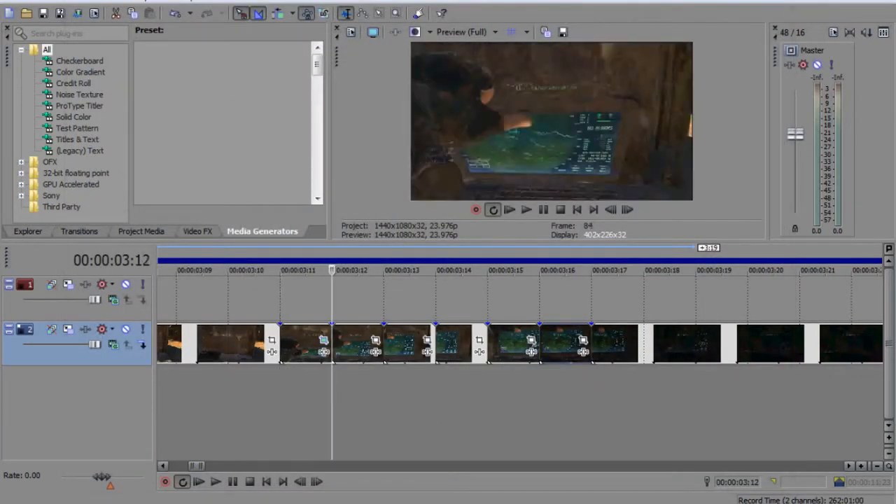
# Step: Set the small mask path of the 00:00:03:11 piece to anti-alias Yes and Positive mode, and preview the frame
pyautogui.click(324, 341)
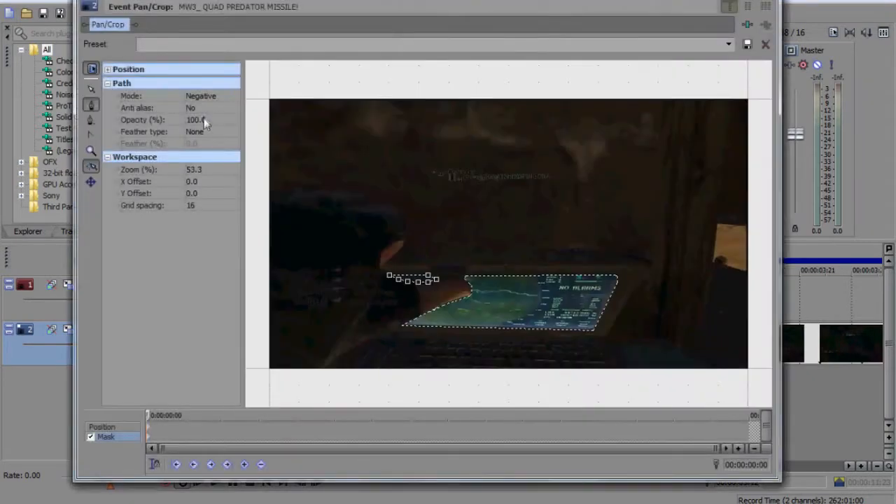
pyautogui.click(209, 108)
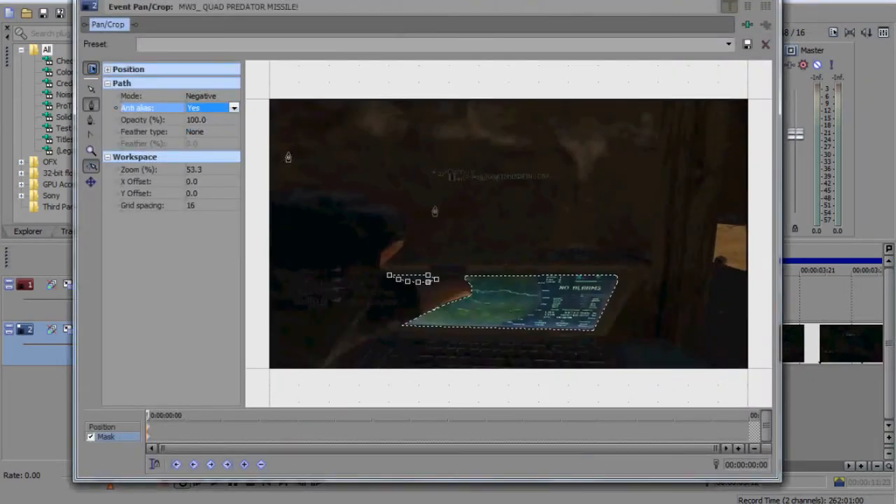
pyautogui.click(208, 96)
pyautogui.click(202, 106)
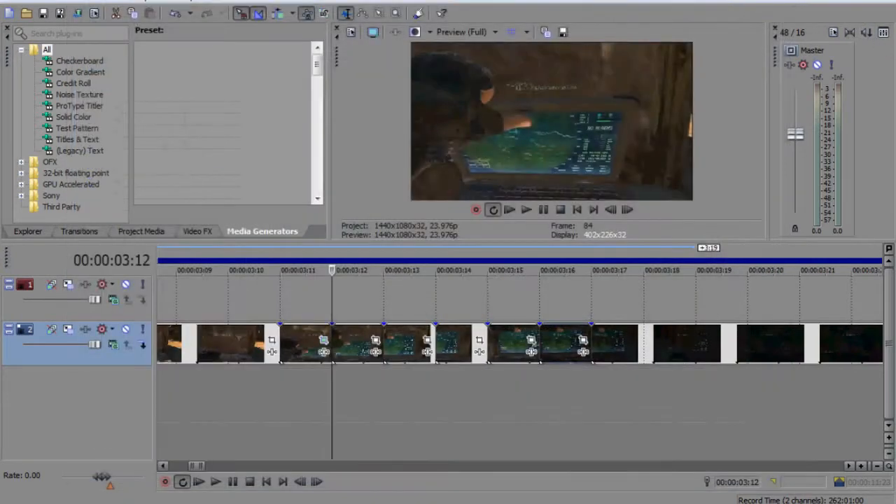
pyautogui.press('Left')
pyautogui.press('Right')
pyautogui.press('Left')
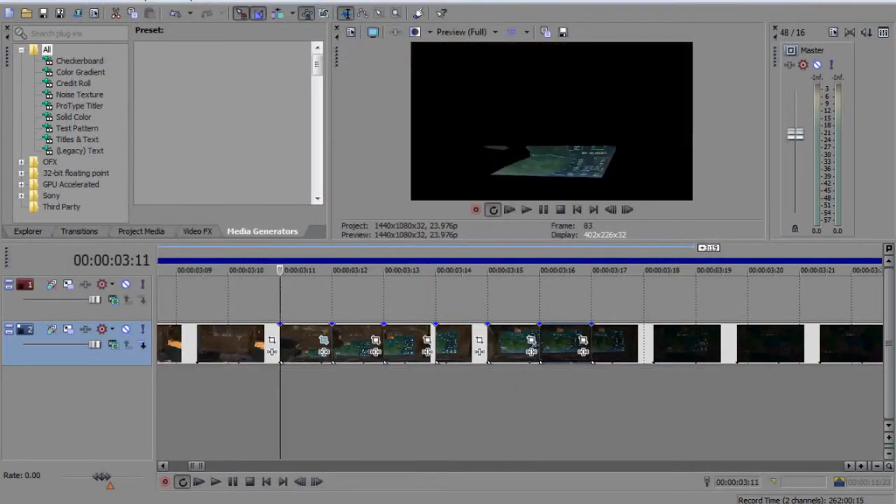
# Step: Set the small mask path near the hand to Negative mode, select the laptop-screen path and check the frame
pyautogui.click(324, 340)
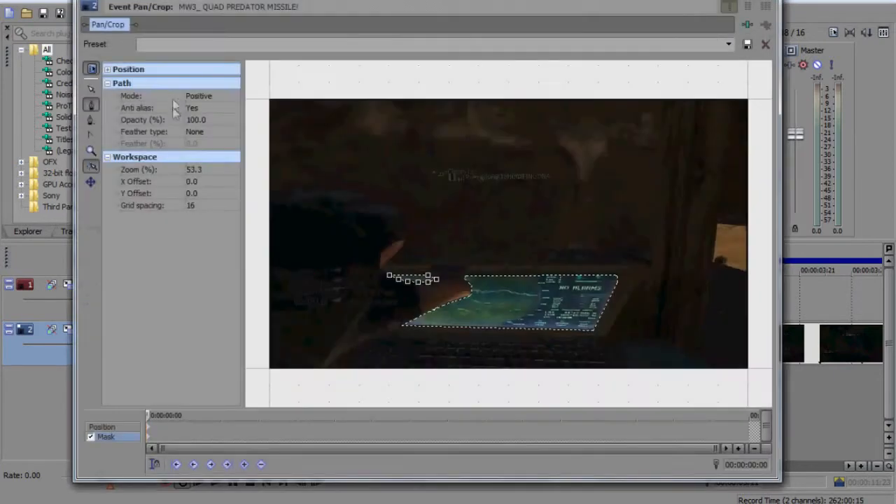
pyautogui.click(203, 95)
pyautogui.click(200, 119)
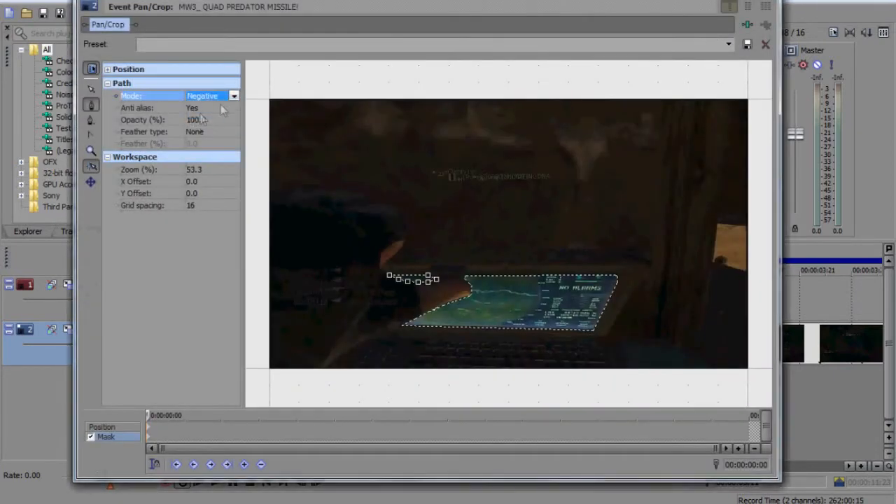
pyautogui.click(514, 279)
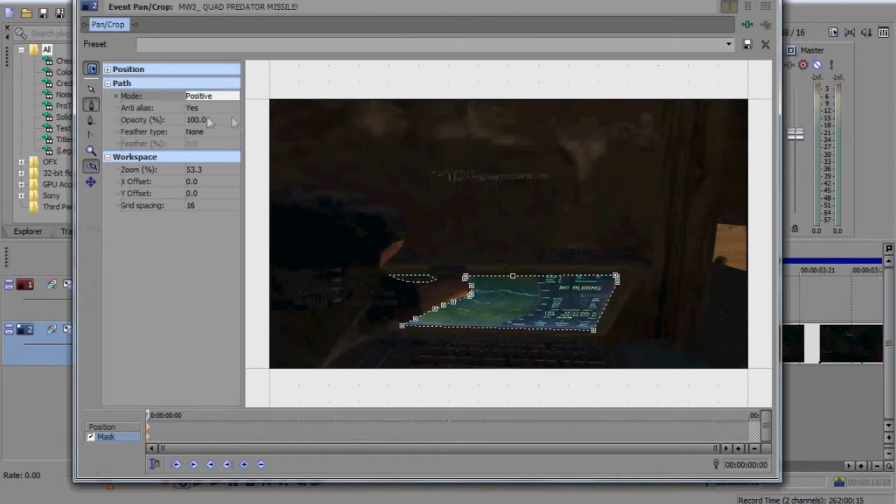
pyautogui.click(765, 1)
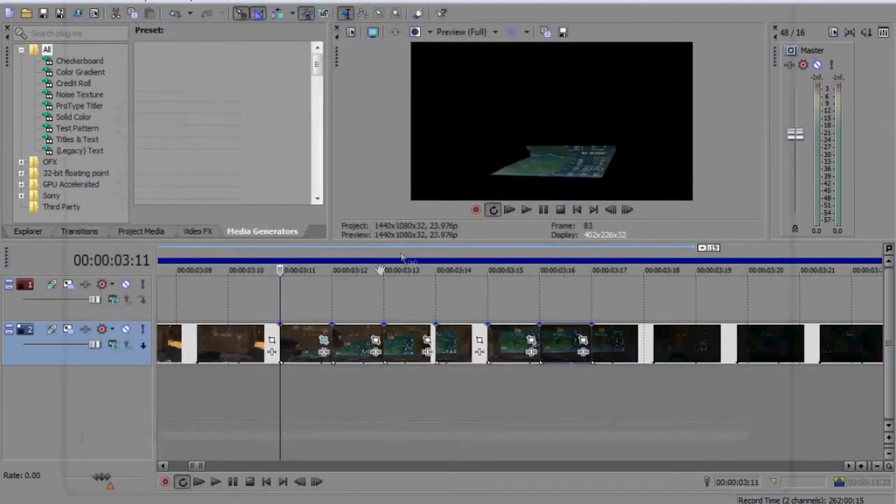
# Step: Try Disabled mode on the laptop-screen mask path and compare the piece with its neighbouring frames in the preview
pyautogui.click(323, 340)
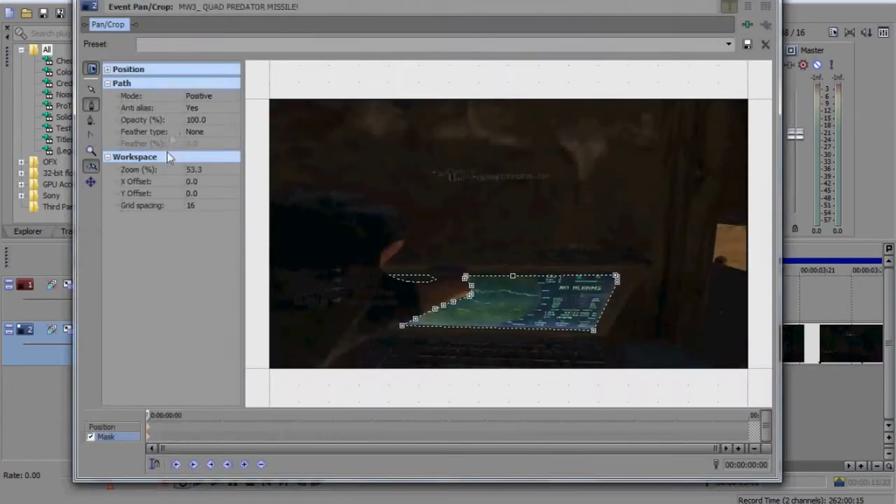
pyautogui.click(185, 96)
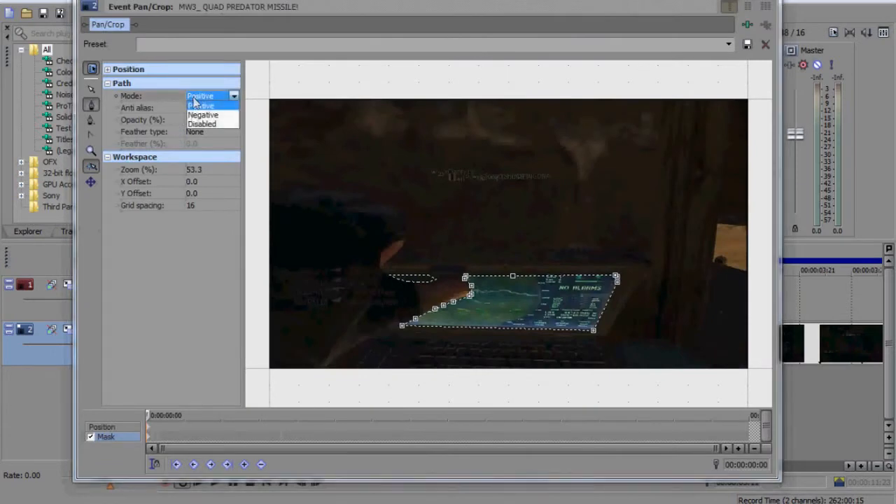
pyautogui.click(203, 128)
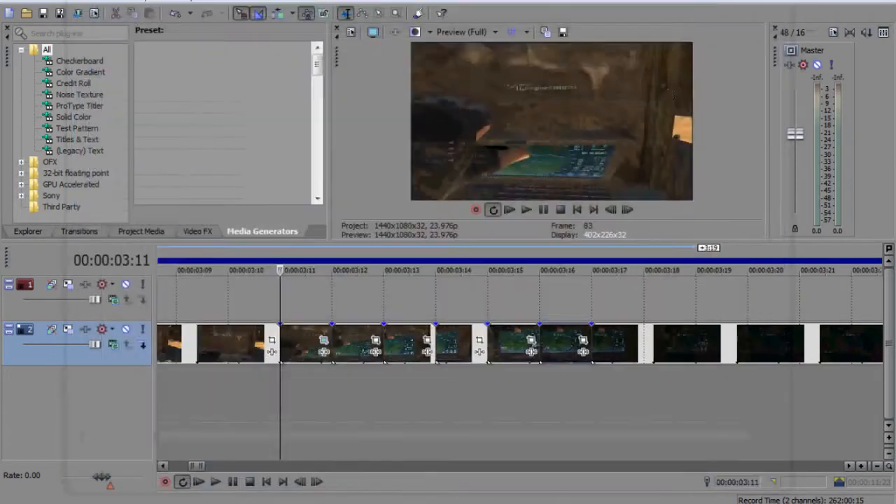
pyautogui.click(766, 6)
pyautogui.press('Right')
pyautogui.press('Left')
pyautogui.press('Left')
pyautogui.press('Right')
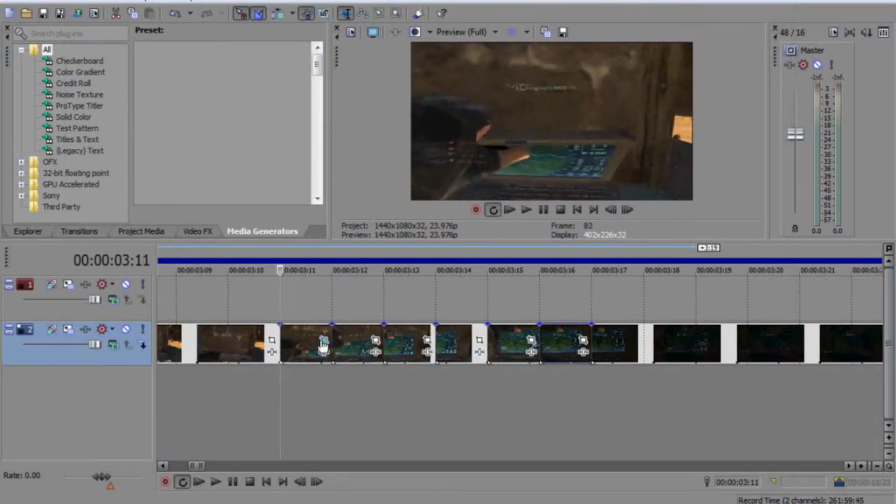
# Step: Set the laptop-screen mask path to Negative mode with anti-alias Yes and check the frame in the preview
pyautogui.click(323, 339)
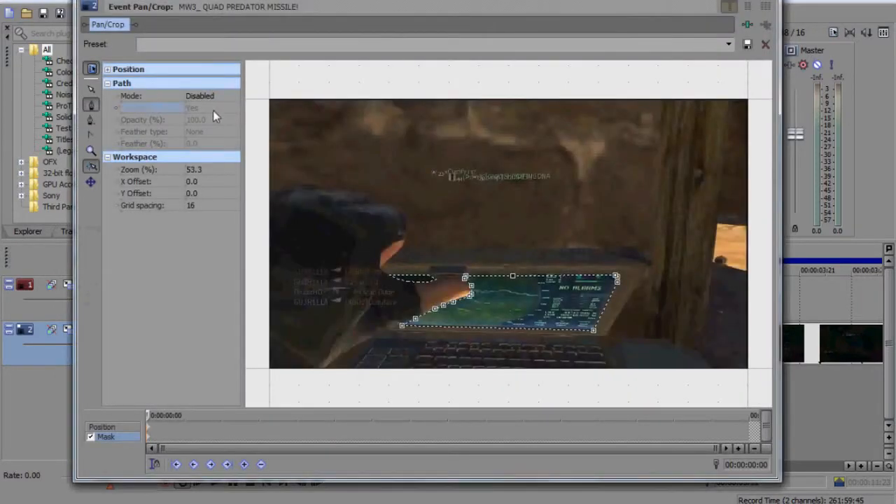
pyautogui.click(203, 96)
pyautogui.click(199, 114)
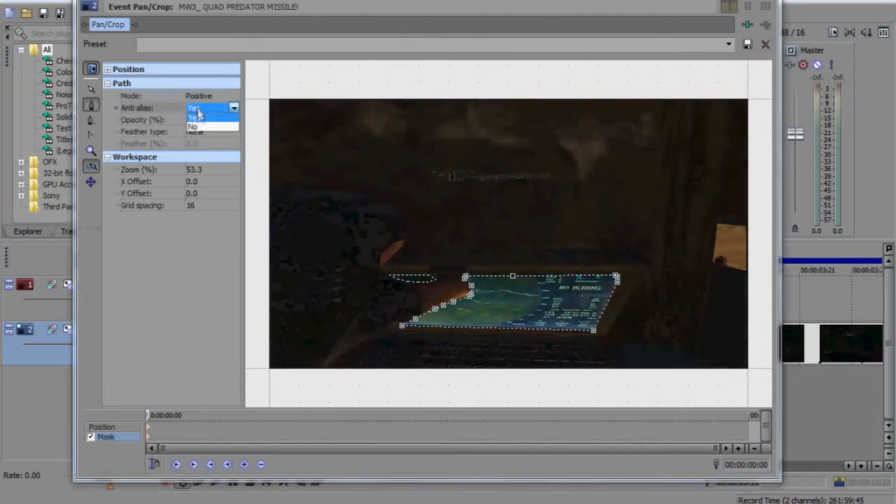
pyautogui.click(210, 98)
pyautogui.click(211, 115)
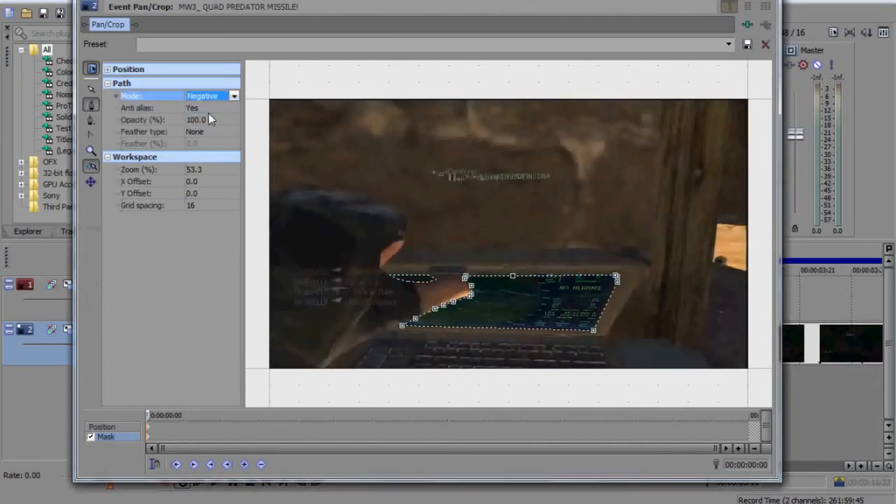
pyautogui.click(206, 109)
pyautogui.click(765, 1)
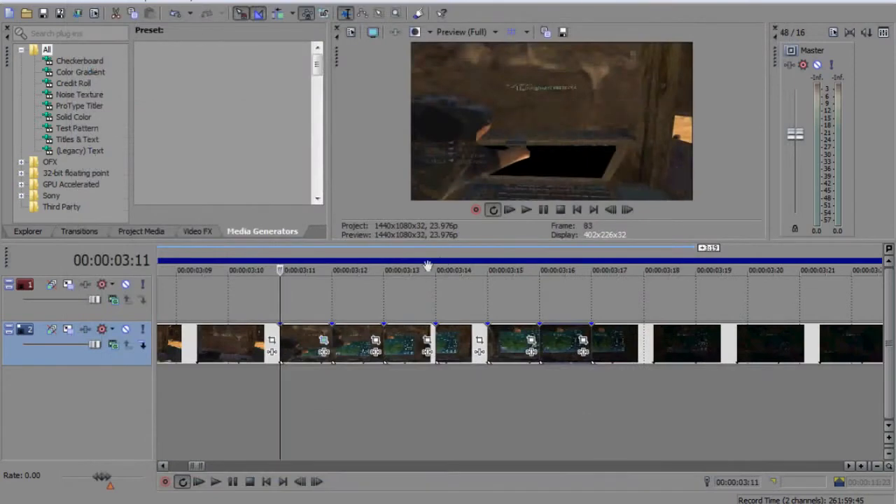
# Step: Feather the laptop-screen mask path of the 00:00:03:11 piece with type Both at 3%, and check the preview
pyautogui.click(323, 341)
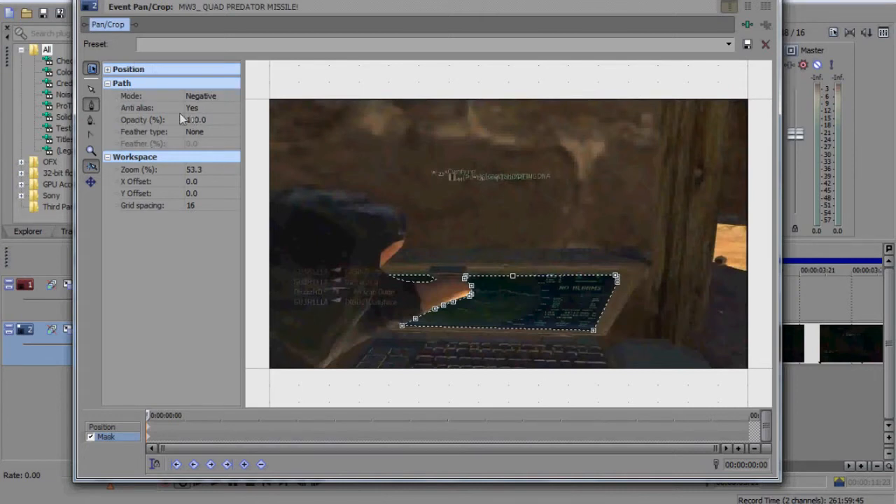
pyautogui.click(200, 132)
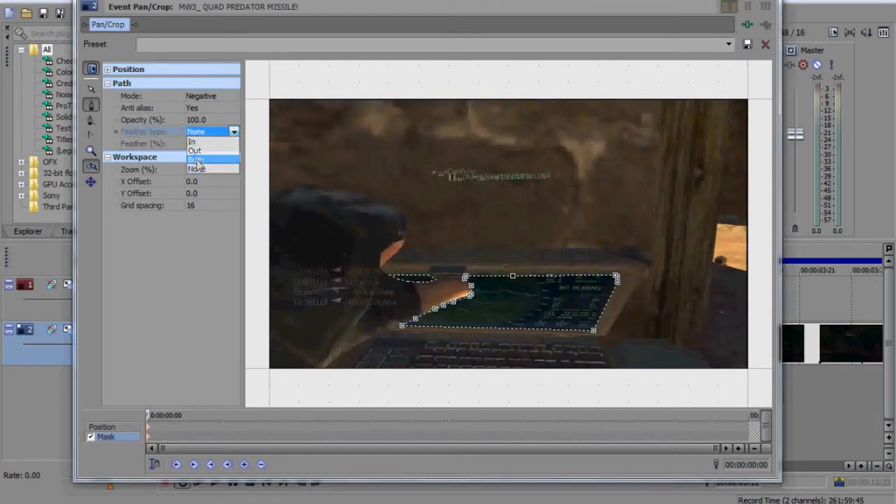
pyautogui.click(196, 161)
pyautogui.click(207, 146)
pyautogui.write('30')
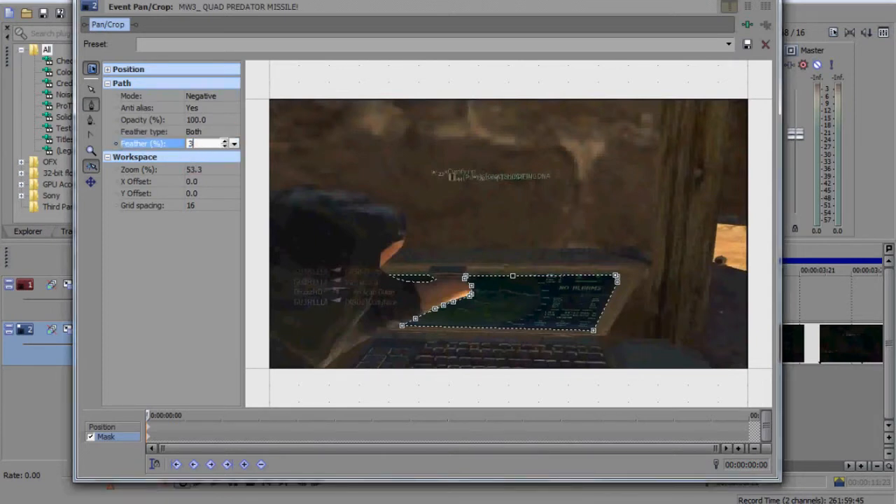
pyautogui.click(156, 270)
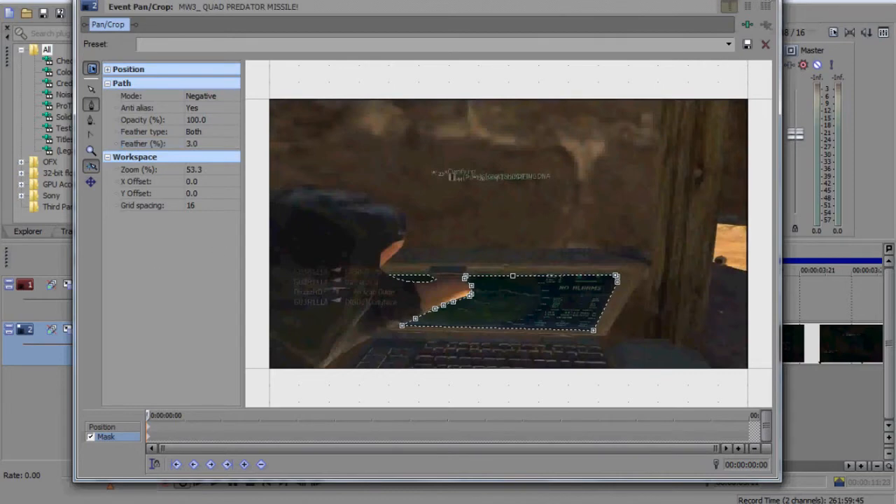
pyautogui.click(765, 1)
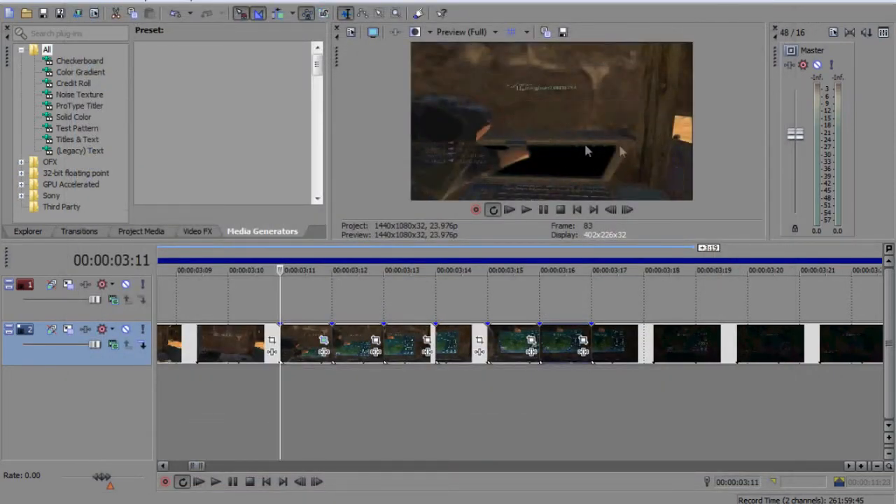
# Step: Enable the mask in the pan/crop settings of the 00:00:03:12 piece and choose the anchor creation tool
pyautogui.click(377, 342)
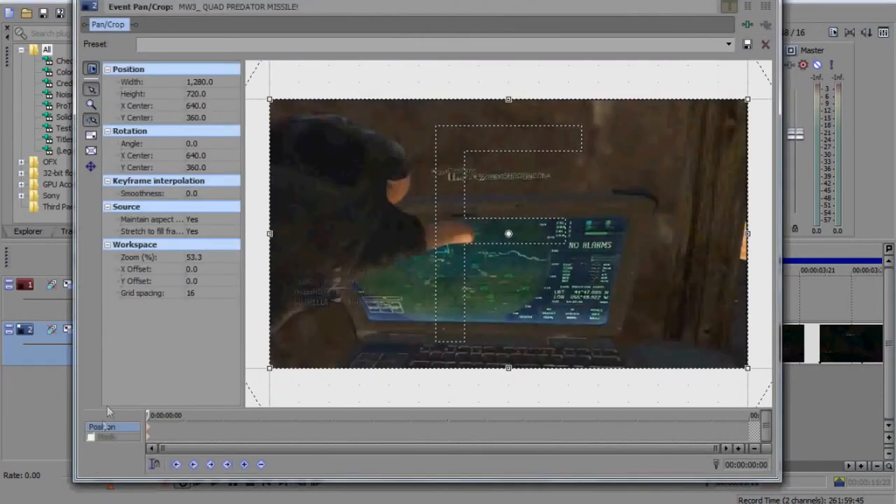
pyautogui.click(92, 437)
pyautogui.click(92, 90)
pyautogui.scroll(2, 371, 249)
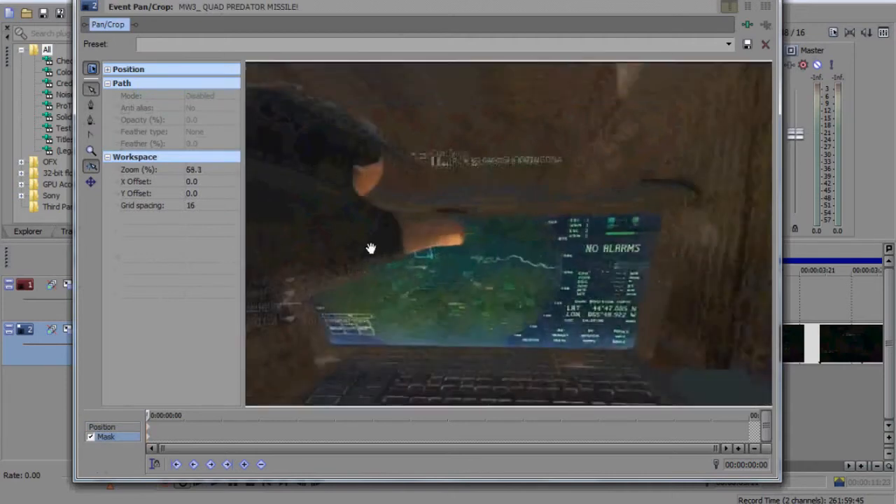
pyautogui.scroll(5, 370, 248)
pyautogui.moveTo(364, 250); pyautogui.dragTo(392, 216)
pyautogui.click(91, 105)
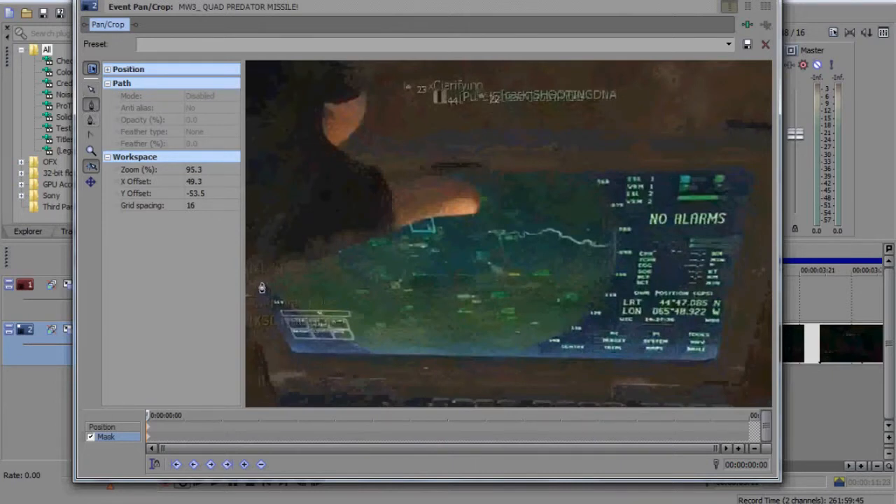
# Step: Place mask points from the laptop screen's left edge along its bottom and right edges to the upper-right corner
pyautogui.click(261, 284)
pyautogui.click(293, 350)
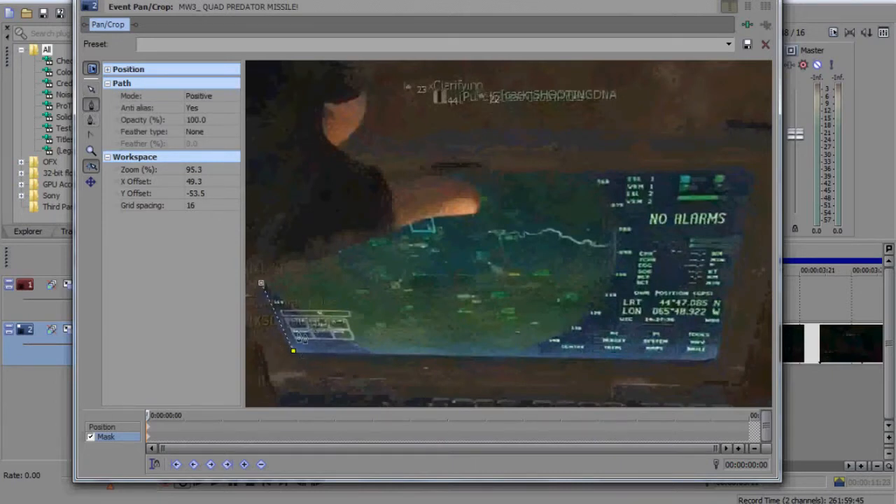
pyautogui.click(715, 361)
pyautogui.click(756, 178)
pyautogui.click(753, 169)
pyautogui.click(744, 165)
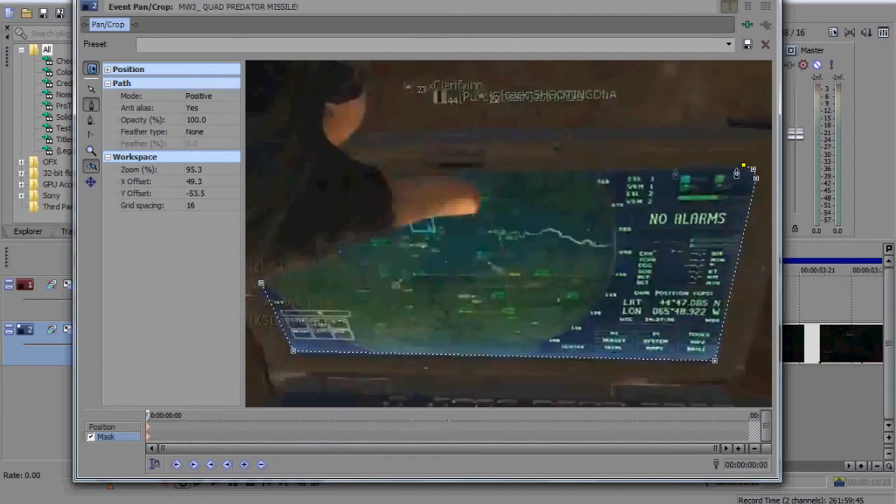
# Step: Continue the mask along the laptop screen's top edge, trace around the fingers and arm, and close the path at its starting point
pyautogui.click(469, 187)
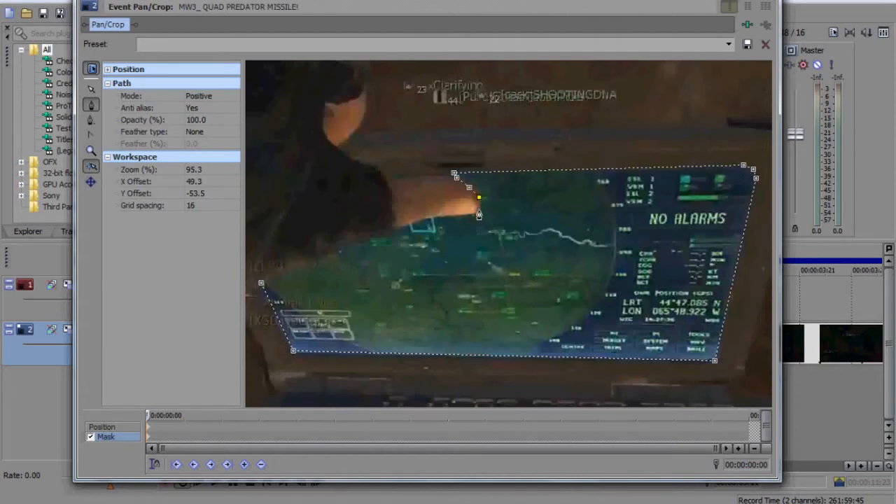
pyautogui.click(474, 216)
pyautogui.click(449, 217)
pyautogui.click(427, 219)
pyautogui.click(408, 226)
pyautogui.click(395, 234)
pyautogui.click(384, 236)
pyautogui.click(362, 238)
pyautogui.click(339, 255)
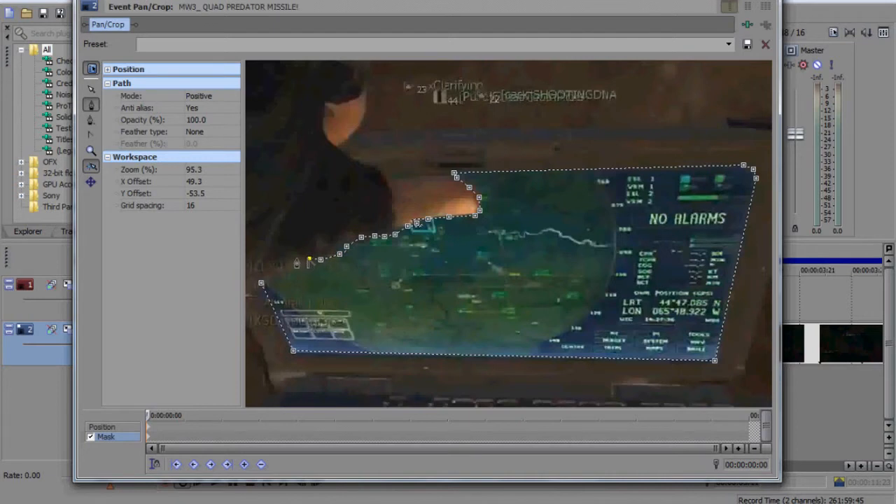
pyautogui.click(284, 271)
pyautogui.click(273, 277)
pyautogui.click(262, 283)
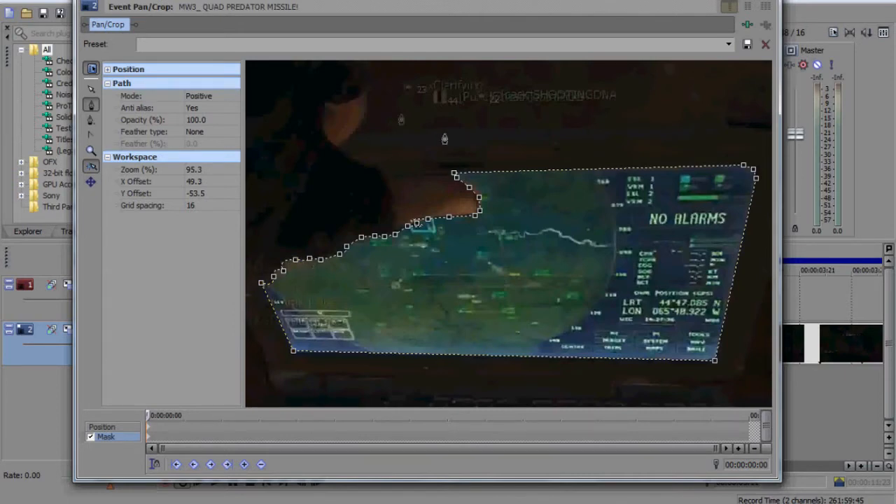
# Step: Set the 00:00:03:12 piece's mask path to Negative with feather type Both at 3%, and check the neighbouring frames in the preview
pyautogui.click(210, 100)
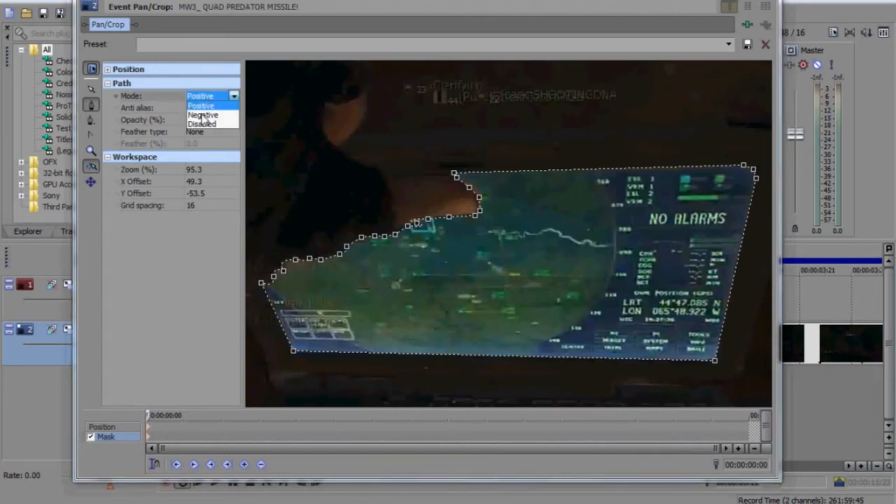
pyautogui.click(201, 116)
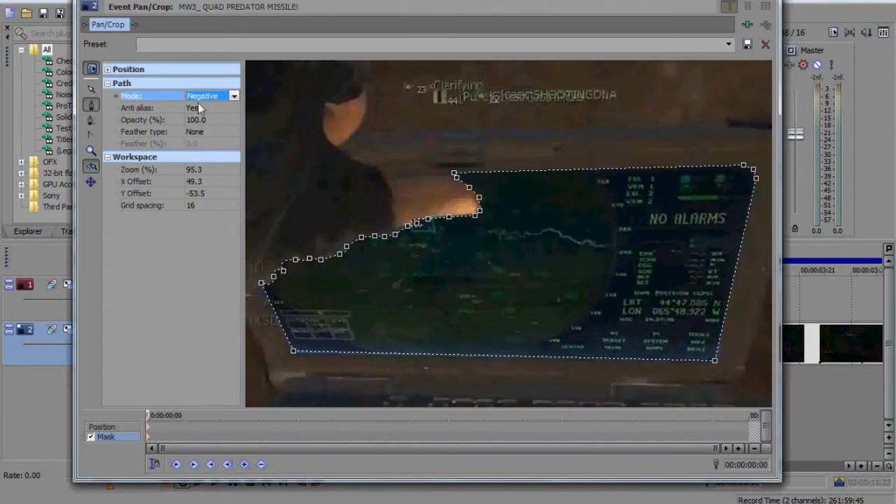
pyautogui.click(197, 132)
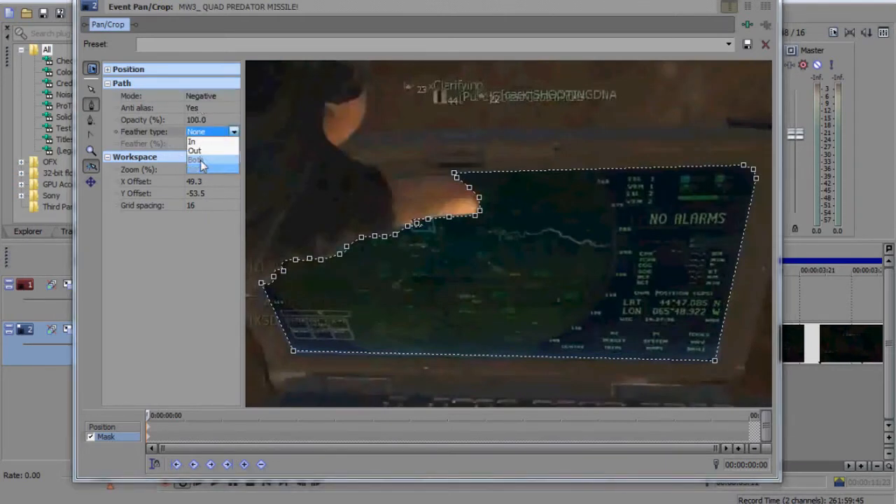
pyautogui.click(201, 161)
pyautogui.click(199, 145)
pyautogui.write('3')
pyautogui.press('Return')
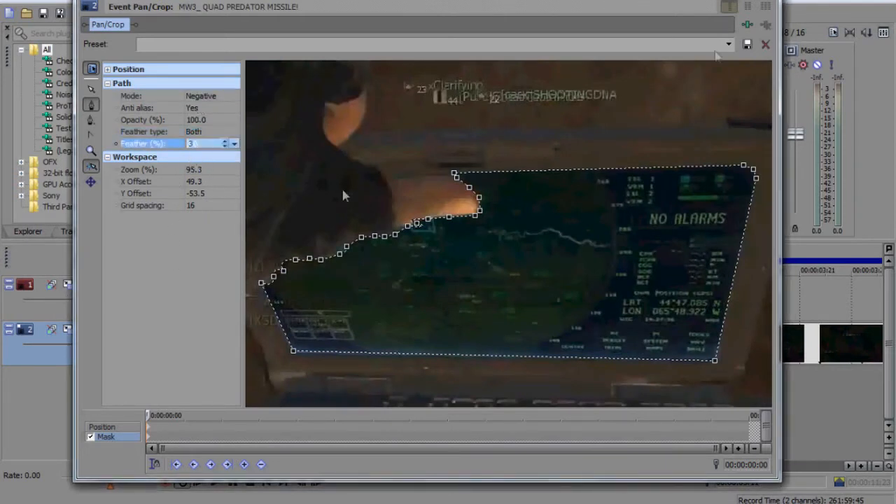
pyautogui.click(765, 5)
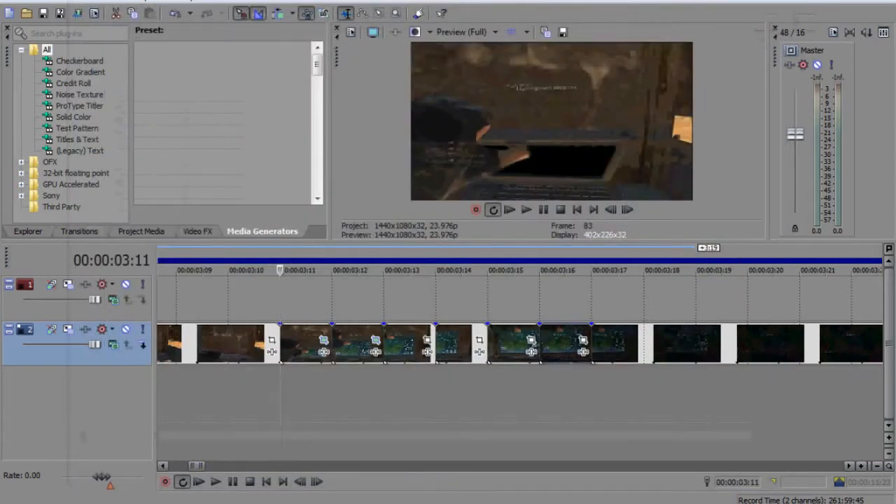
pyautogui.press('Left')
pyautogui.press('Left')
pyautogui.press('Right')
pyautogui.press('Right')
pyautogui.press('Right')
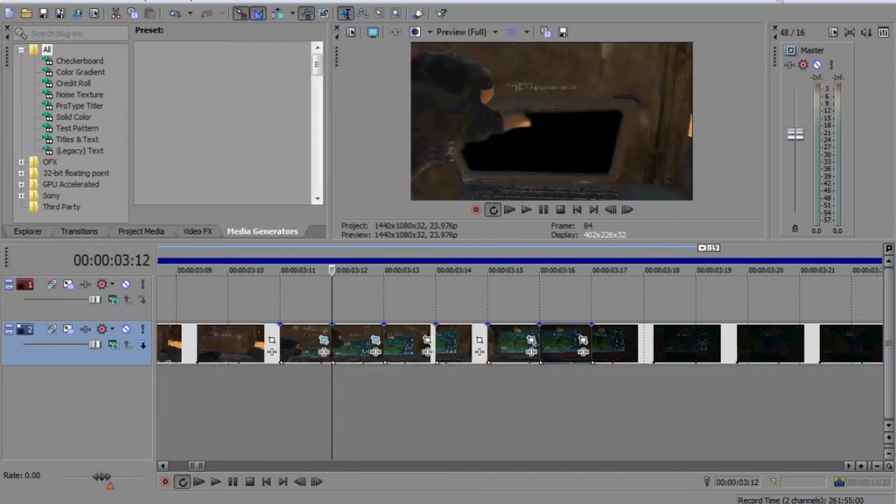
# Step: Enable the mask in the pan/crop settings of the 00:00:03:13 piece
pyautogui.press('Right')
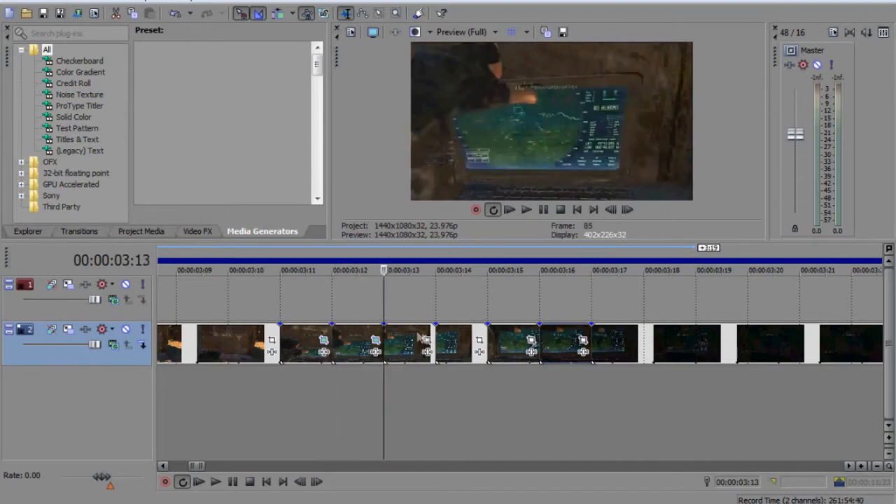
pyautogui.click(424, 339)
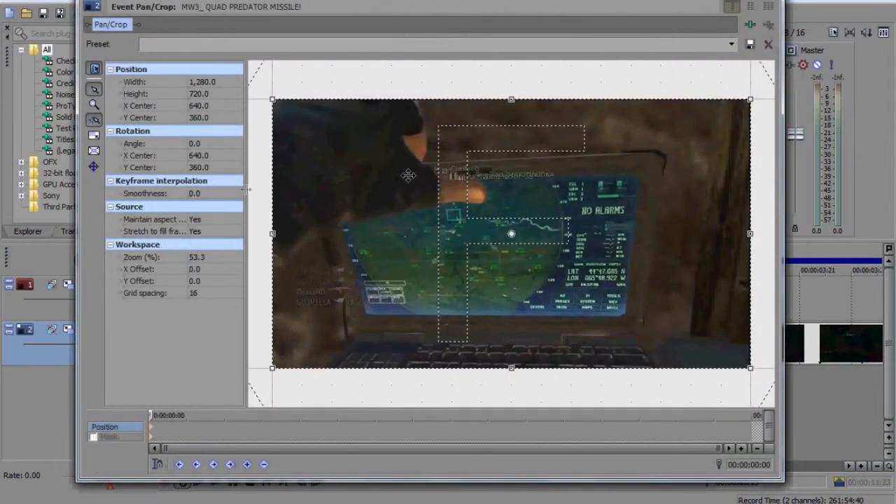
pyautogui.click(93, 437)
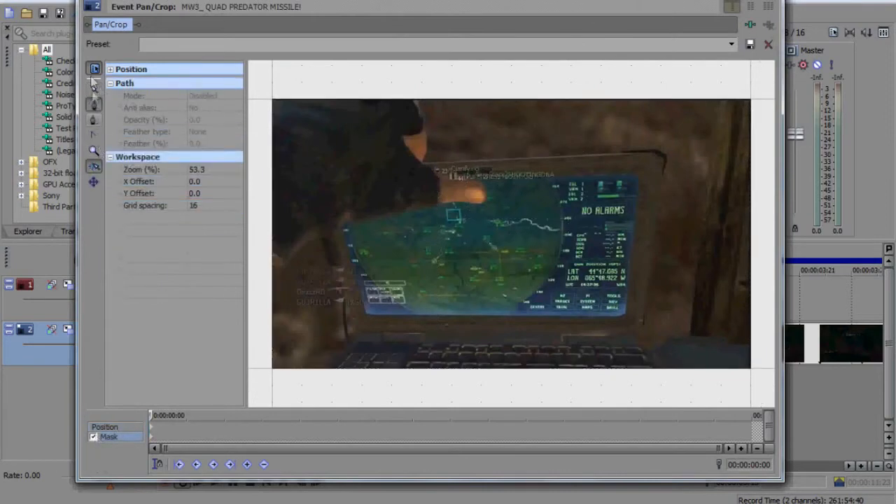
pyautogui.scroll(3, 386, 230)
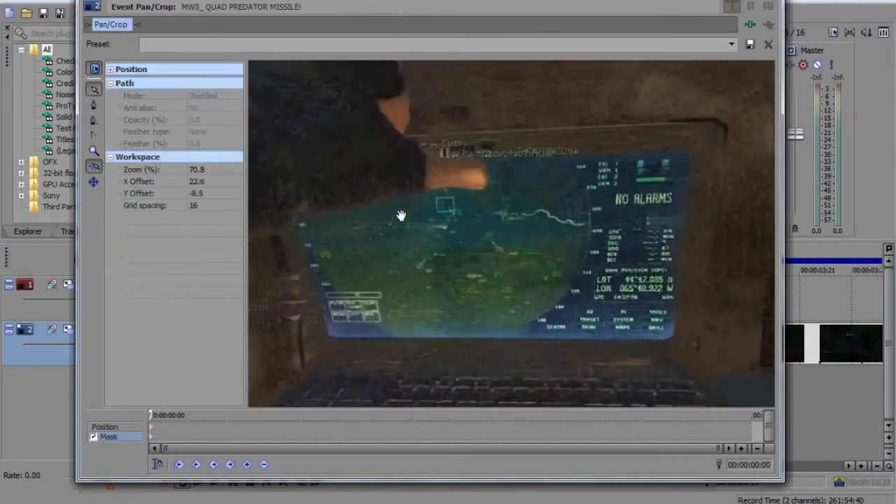
pyautogui.scroll(2, 390, 212)
pyautogui.moveTo(390, 210); pyautogui.dragTo(420, 201)
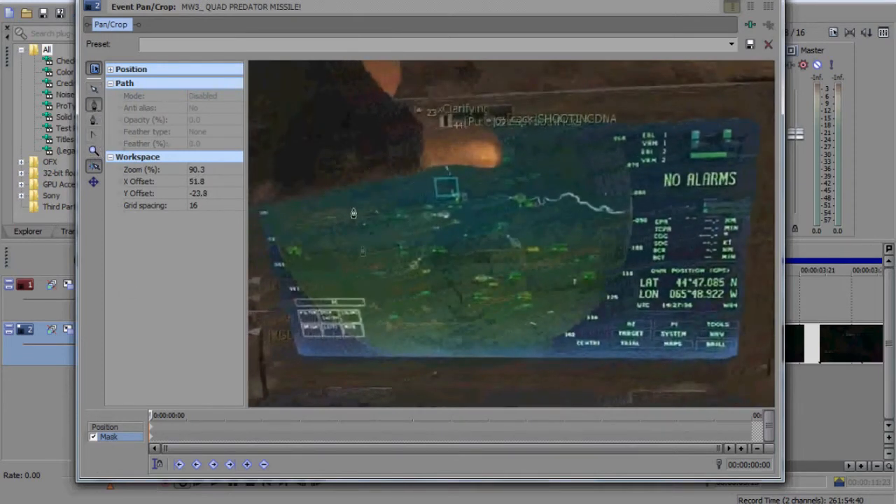
# Step: Place mask points at the laptop screen's left edge and along its bottom edge, undoing the misplaced upper-right point
pyautogui.click(256, 210)
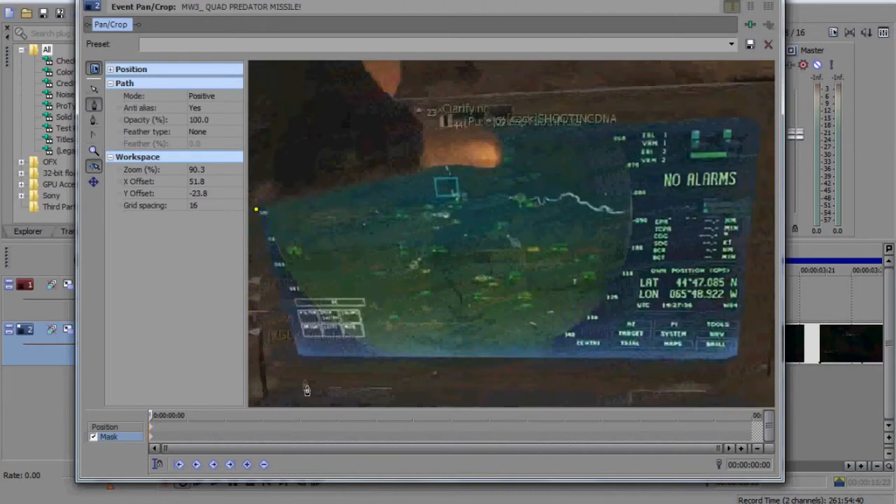
pyautogui.click(300, 356)
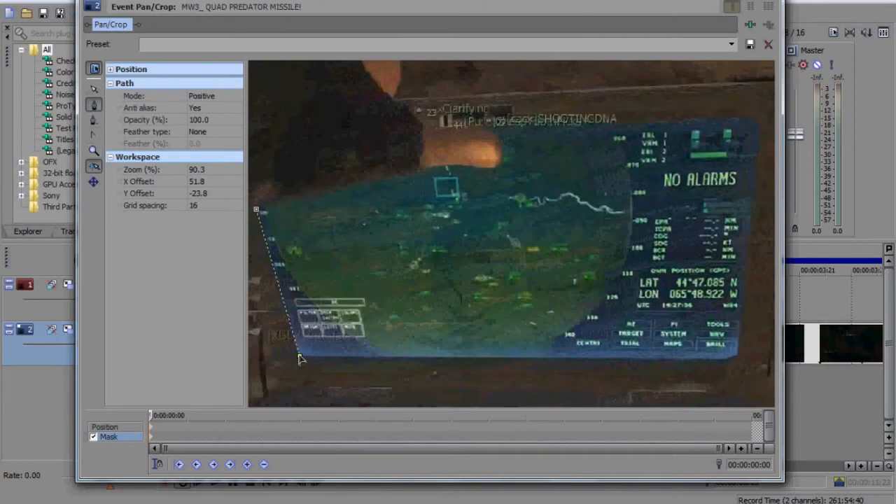
pyautogui.click(738, 357)
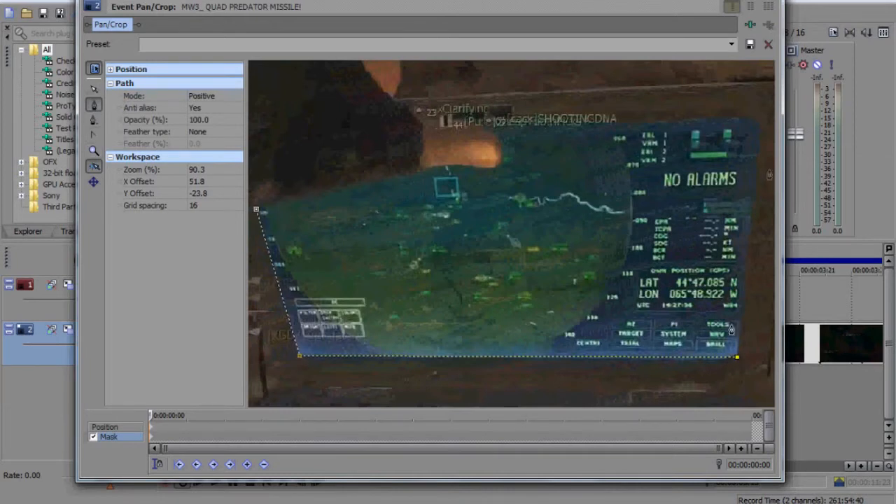
pyautogui.click(758, 131)
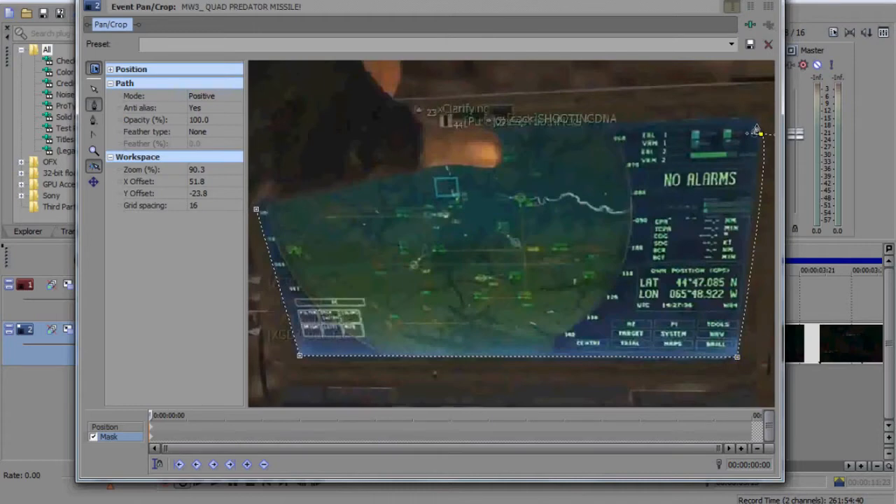
pyautogui.hotkey('ctrl', 'z')
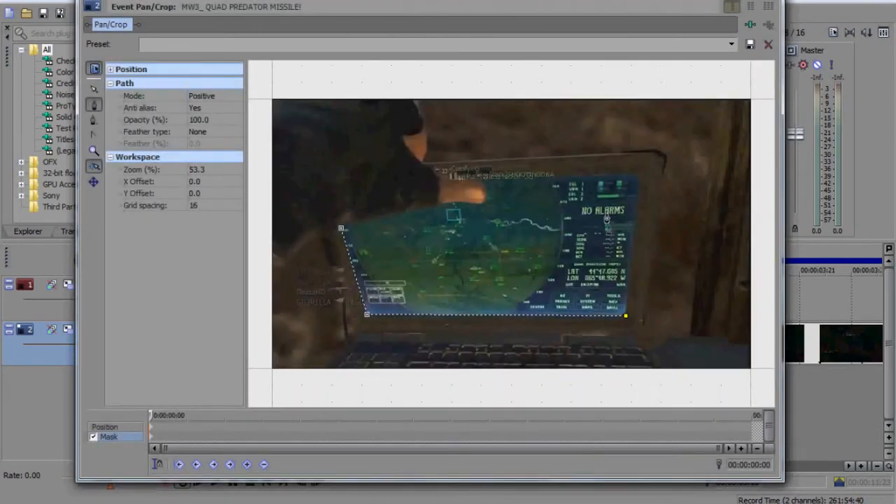
# Step: Continue the mask from the laptop screen's upper-right corner along the top edge and around the fingers, and close the path
pyautogui.click(638, 179)
pyautogui.click(487, 193)
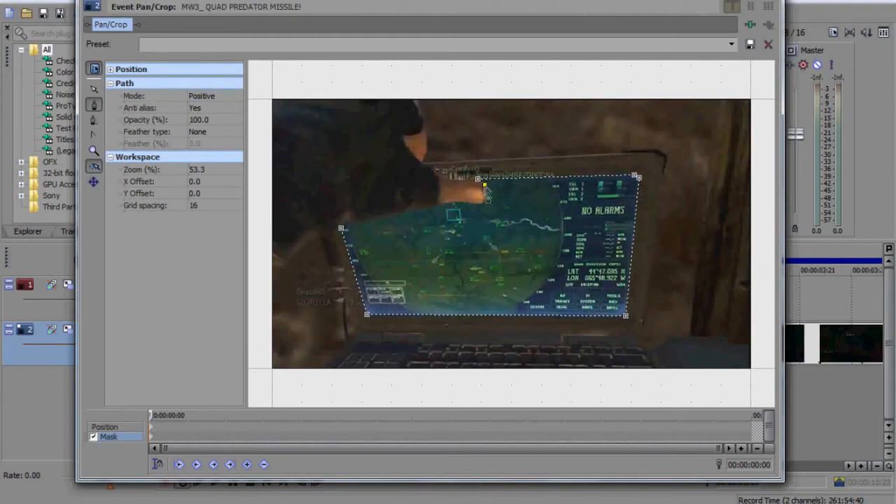
pyautogui.click(487, 205)
pyautogui.click(480, 206)
pyautogui.click(464, 203)
pyautogui.click(450, 205)
pyautogui.click(341, 229)
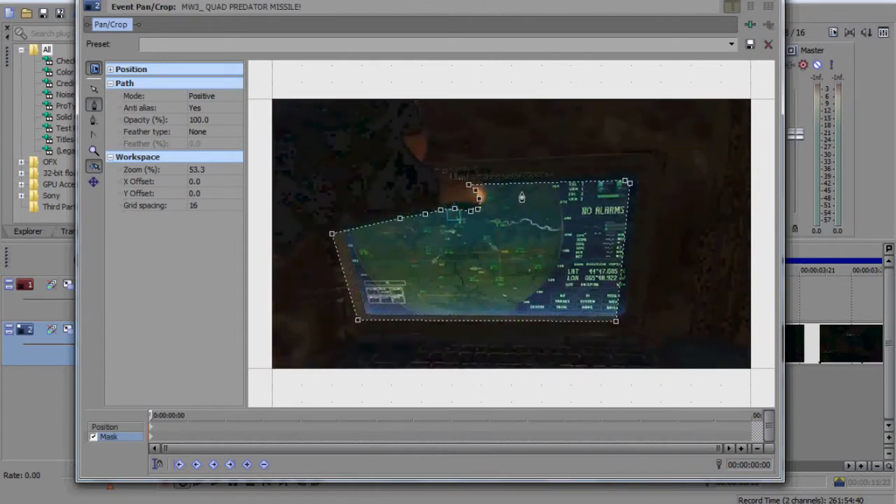
# Step: Try adjusting the shifted mask path with an extra point on its top edge, and delete the entire mask
pyautogui.click(523, 183)
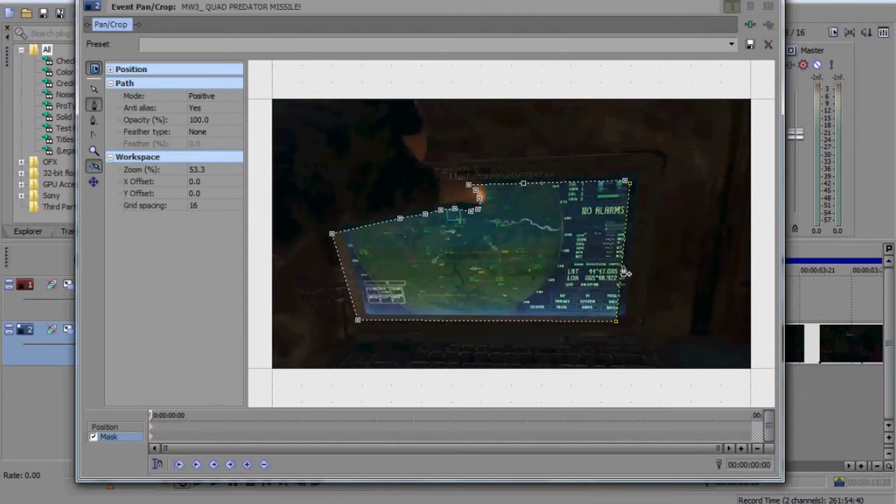
pyautogui.click(94, 92)
pyautogui.moveTo(467, 241); pyautogui.dragTo(466, 241)
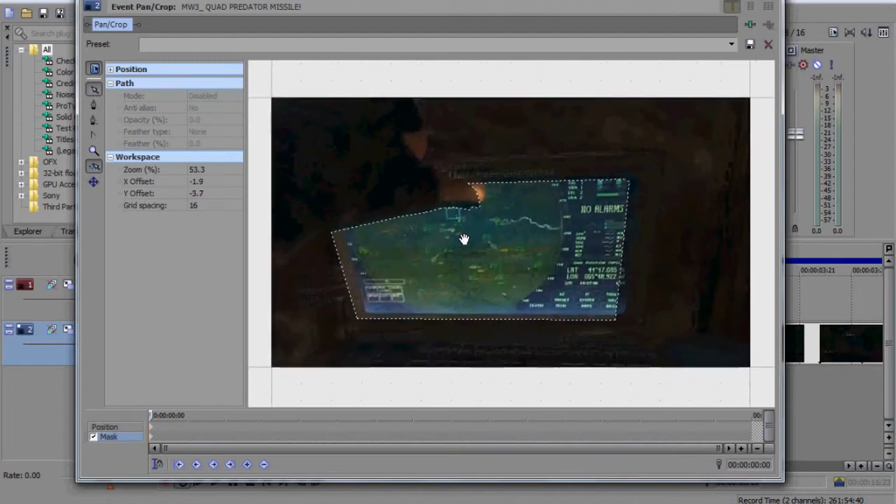
pyautogui.click(94, 105)
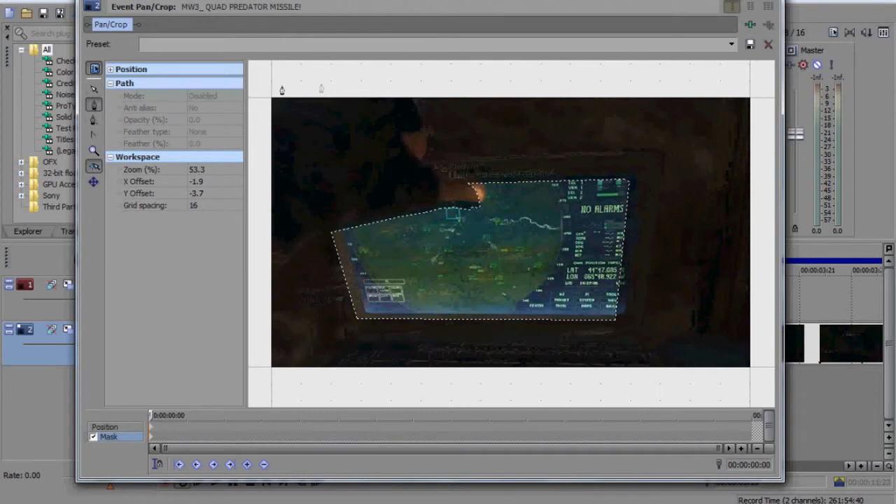
pyautogui.rightClick(518, 184)
pyautogui.moveTo(552, 236)
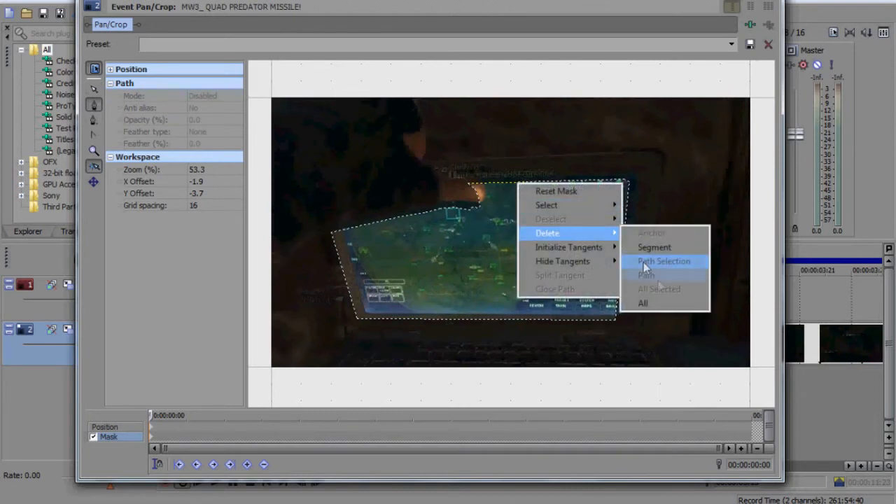
pyautogui.click(643, 303)
# Step: Retrace the laptop screen of the 00:00:03:13 piece with a closed mask path that runs around the fingers and arm
pyautogui.click(343, 226)
pyautogui.click(365, 314)
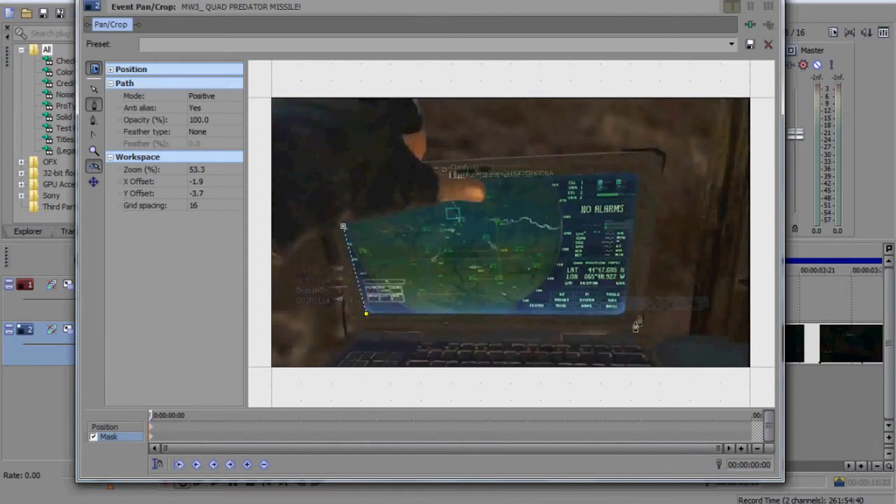
pyautogui.click(624, 314)
pyautogui.click(637, 179)
pyautogui.click(486, 189)
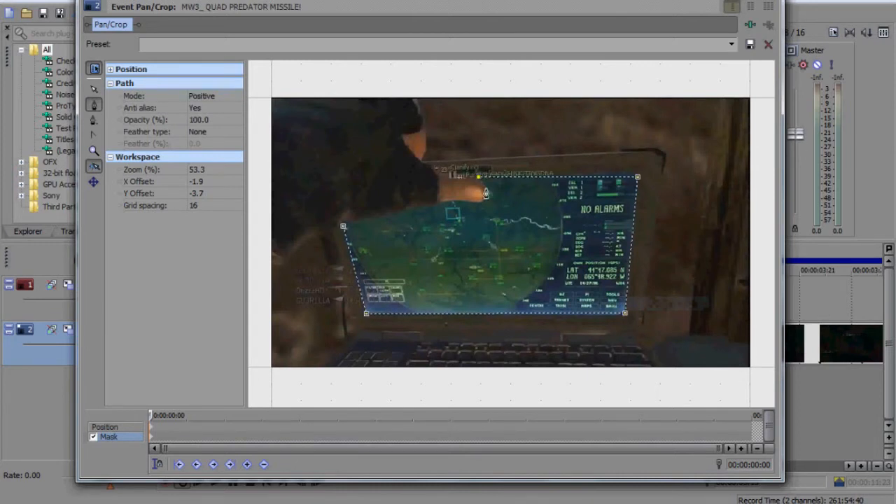
pyautogui.moveTo(488, 198); pyautogui.dragTo(482, 198)
pyautogui.click(476, 204)
pyautogui.click(452, 203)
pyautogui.click(426, 206)
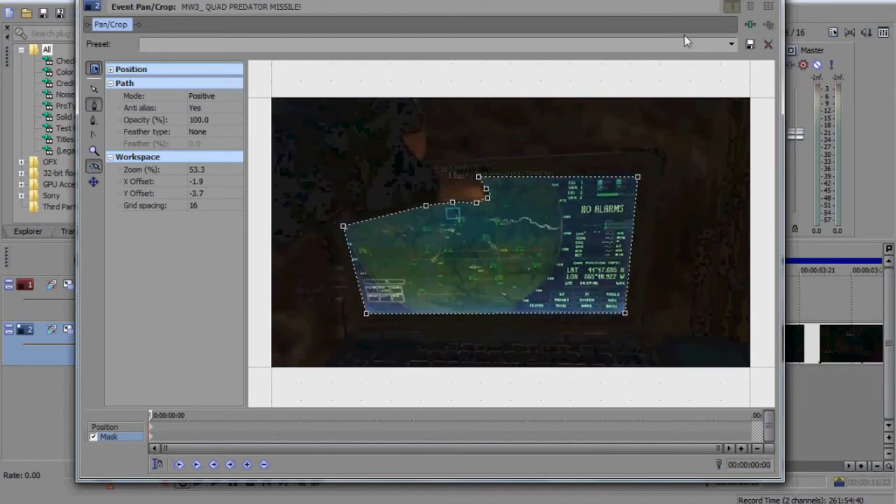
# Step: Set the 00:00:03:13 piece's mask path to Negative with feather type Both at 3%, and close its pan/crop settings
pyautogui.click(203, 96)
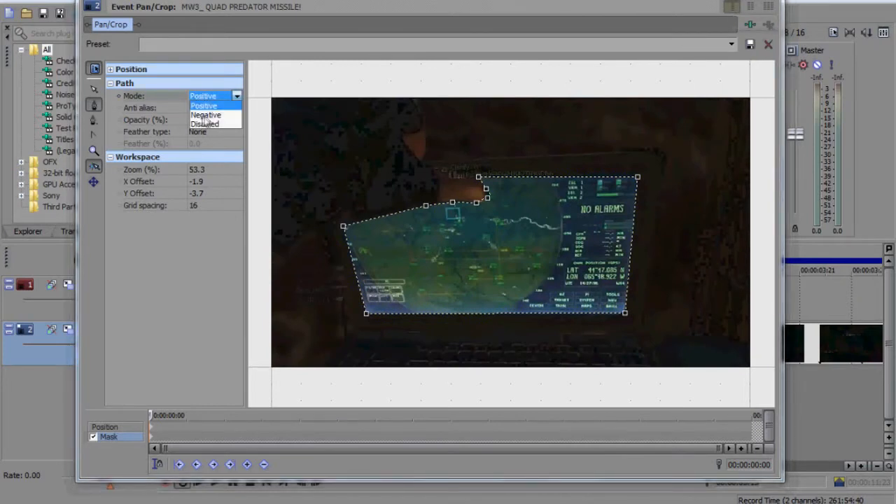
pyautogui.click(205, 114)
pyautogui.click(202, 118)
pyautogui.click(210, 132)
pyautogui.click(206, 160)
pyautogui.click(199, 143)
pyautogui.press('Return')
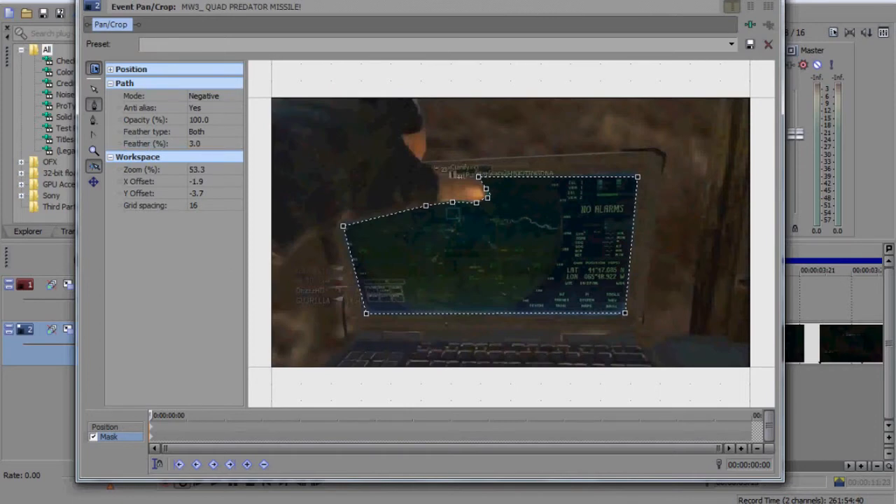
pyautogui.click(768, 0)
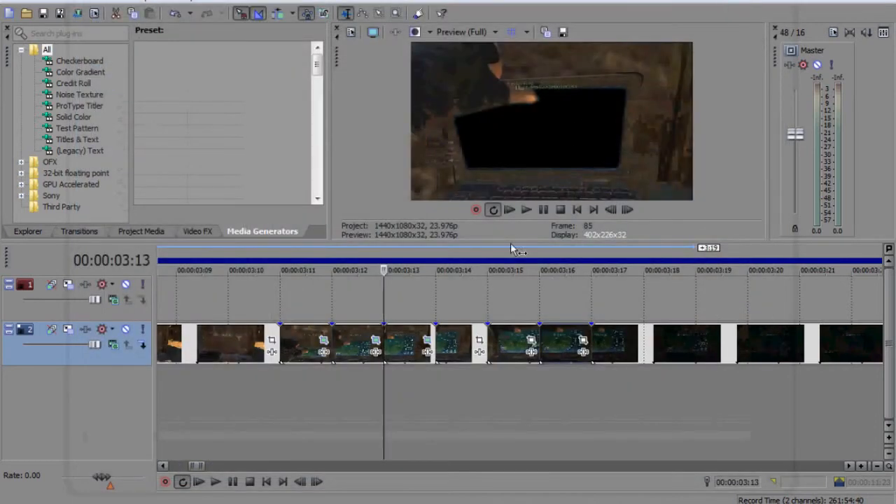
# Step: Go to the 00:00:03:14 piece and enable the mask in its pan/crop settings
pyautogui.press('Right')
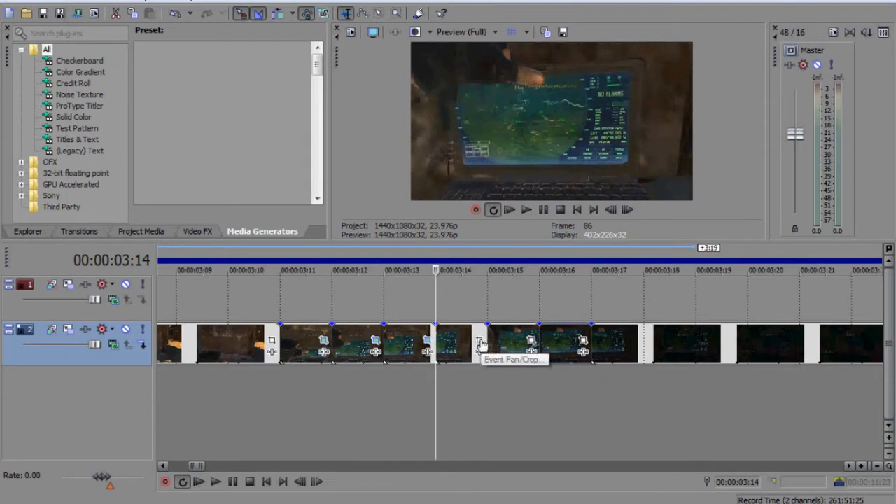
pyautogui.press('Right')
pyautogui.press('Left')
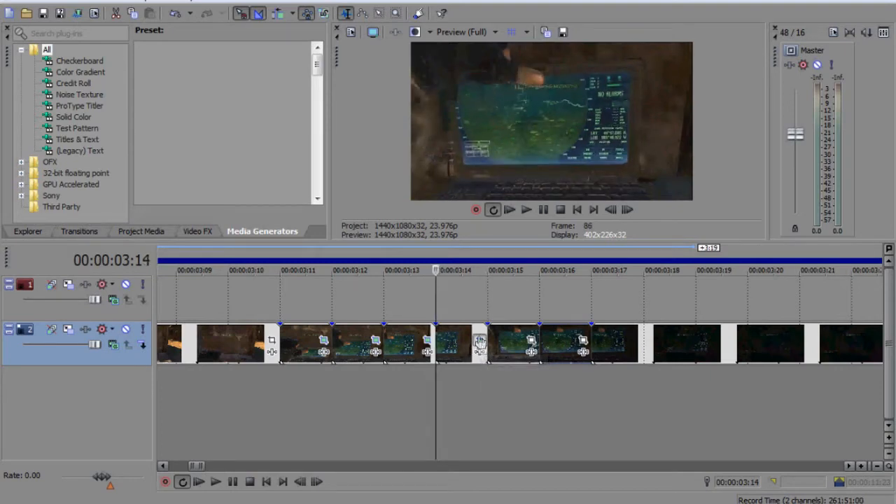
pyautogui.click(479, 341)
pyautogui.click(93, 437)
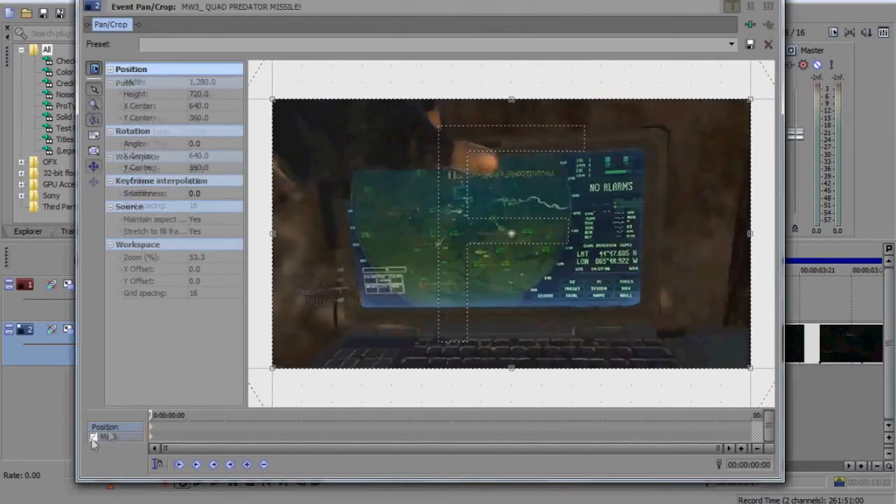
# Step: Trace a closed mask path around the laptop screen of the 00:00:03:14 piece, following the fingers along its top edge
pyautogui.click(349, 177)
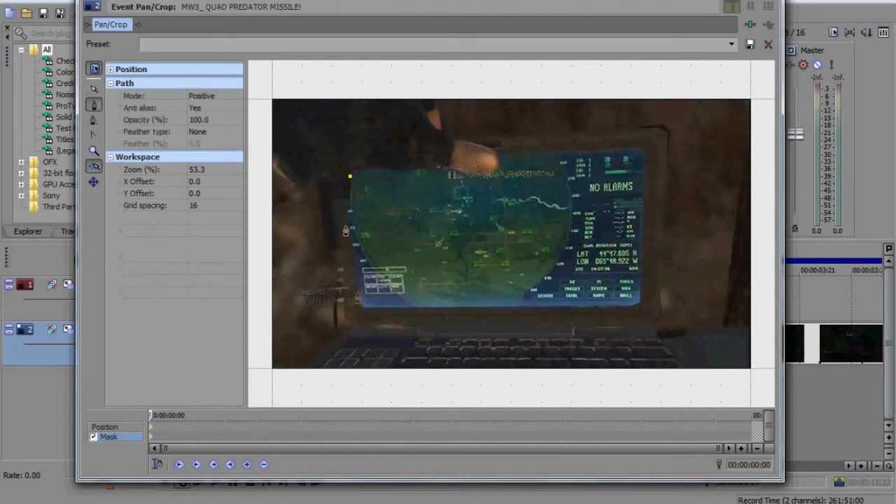
pyautogui.click(638, 306)
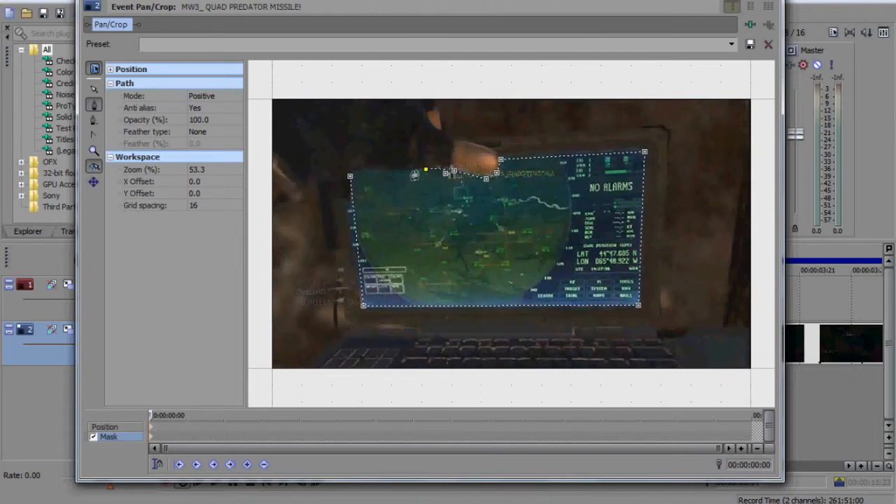
pyautogui.click(351, 176)
# Step: Set the 00:00:03:14 piece's mask path to Negative with feather type Both at 3%, and step back through the masked frames
pyautogui.click(202, 96)
pyautogui.click(200, 115)
pyautogui.click(204, 132)
pyautogui.click(203, 159)
pyautogui.click(204, 143)
pyautogui.write('3')
pyautogui.press('Return')
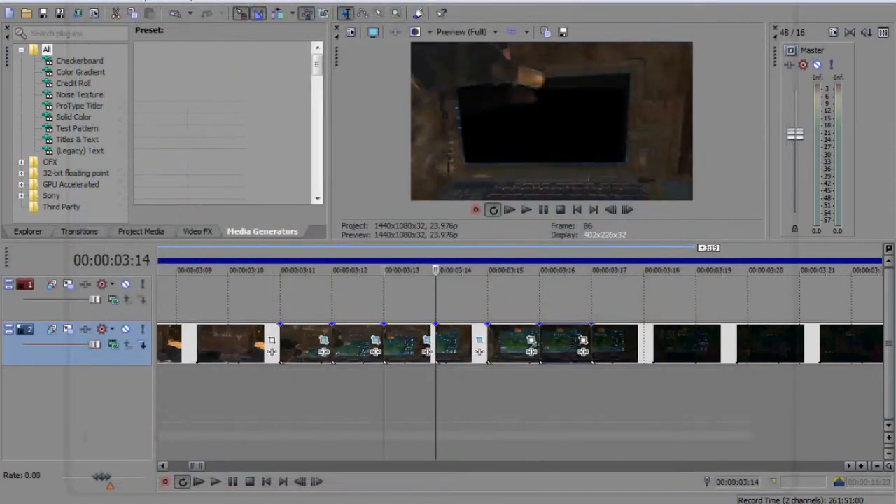
pyautogui.press('Left')
pyautogui.press('Left')
pyautogui.press('Left')
pyautogui.press('Left')
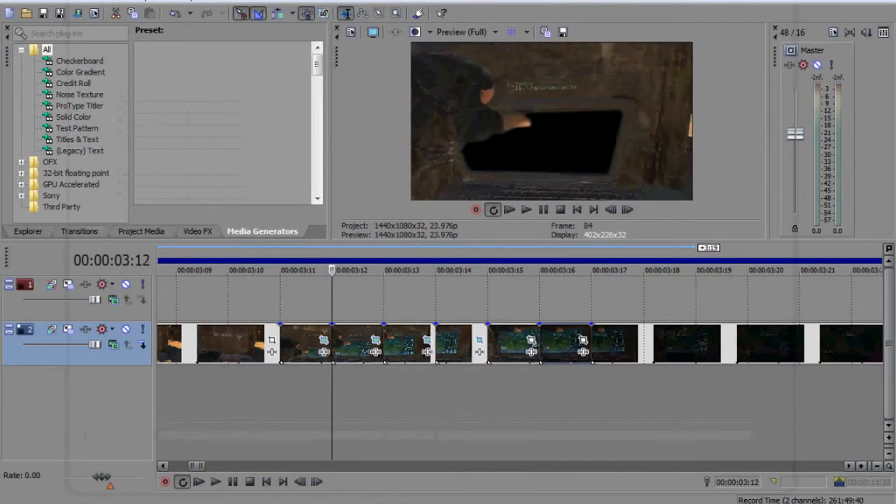
# Step: Go to 00:00:03:15 and save a snapshot of that frame as the JPEG Image27 in Ethan's Clips
pyautogui.press('Right')
pyautogui.press('Right')
pyautogui.press('Right')
pyautogui.press('Right')
pyautogui.press('Right')
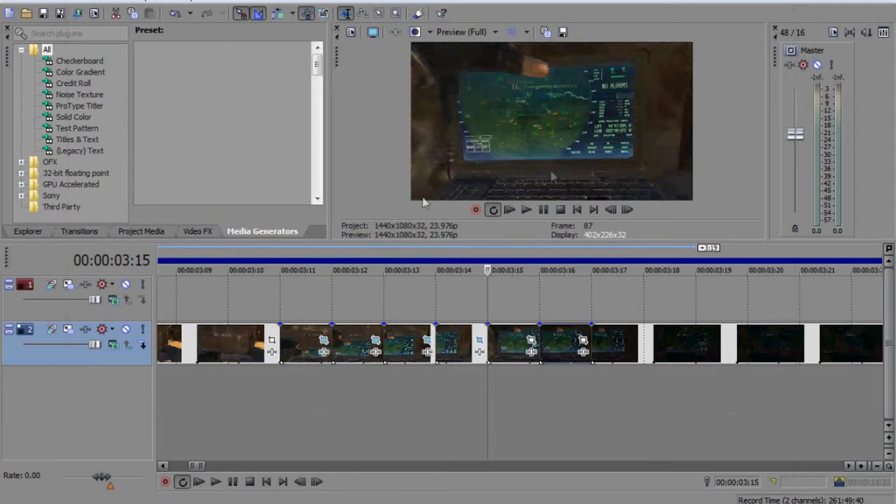
pyautogui.click(563, 33)
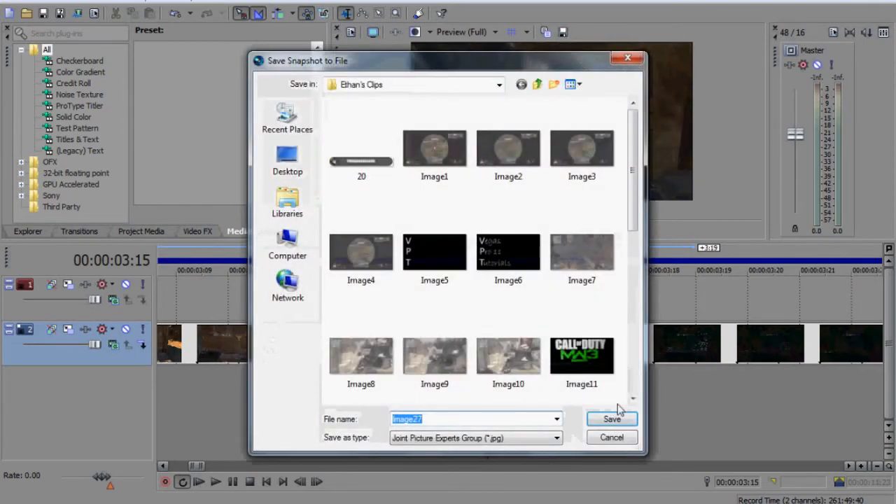
pyautogui.click(612, 419)
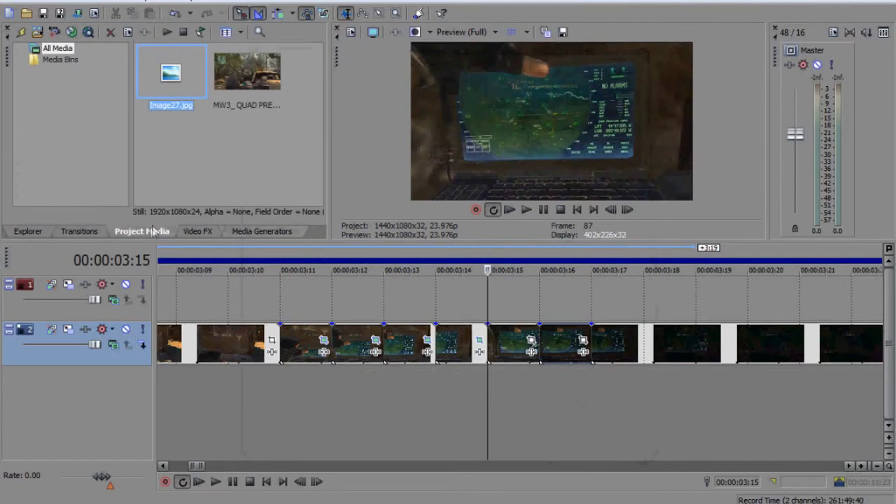
# Step: Delete the single-frame piece at 00:00:03:16 on track 2
pyautogui.click(509, 351)
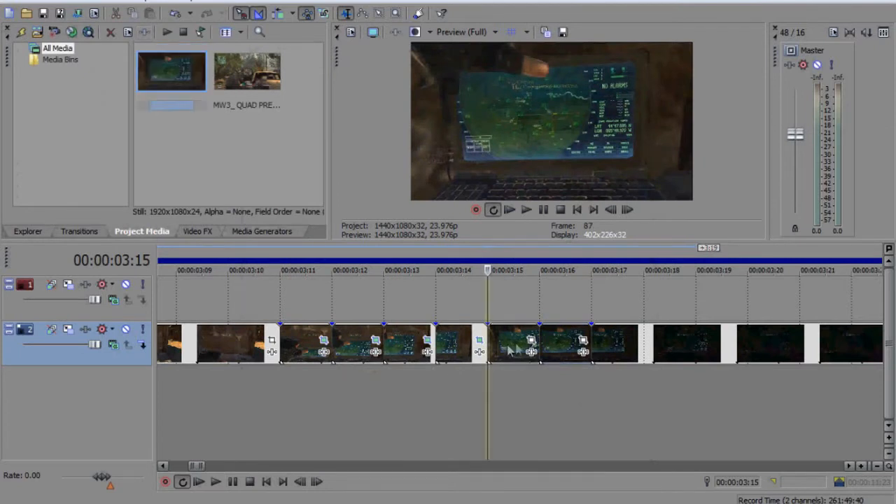
pyautogui.press('Right')
pyautogui.press('Left')
pyautogui.press('Right')
pyautogui.click(553, 348)
pyautogui.press('Delete')
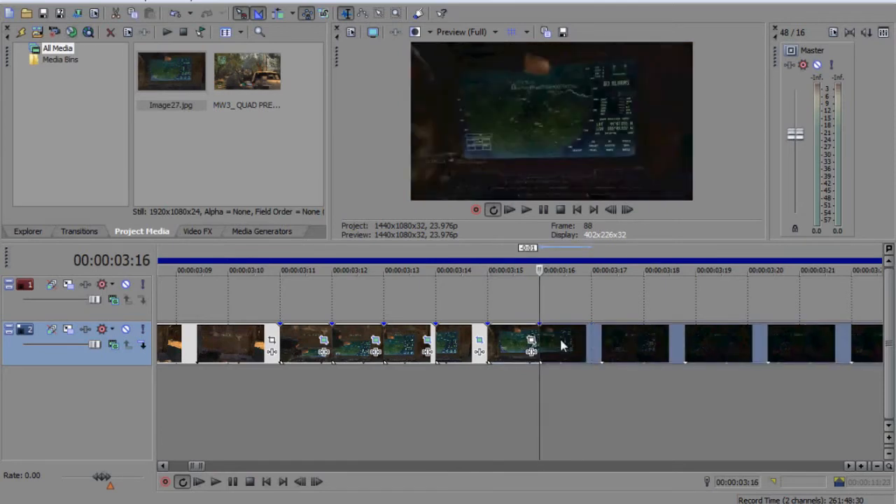
# Step: Place Image27.jpg on track 2 at 00:00:03:16 and move the remaining footage to follow it without overlap
pyautogui.press('Left')
pyautogui.press('Right')
pyautogui.press('Right')
pyautogui.press('Left')
pyautogui.press('Left')
pyautogui.press('Right')
pyautogui.scroll(-5, 562, 346)
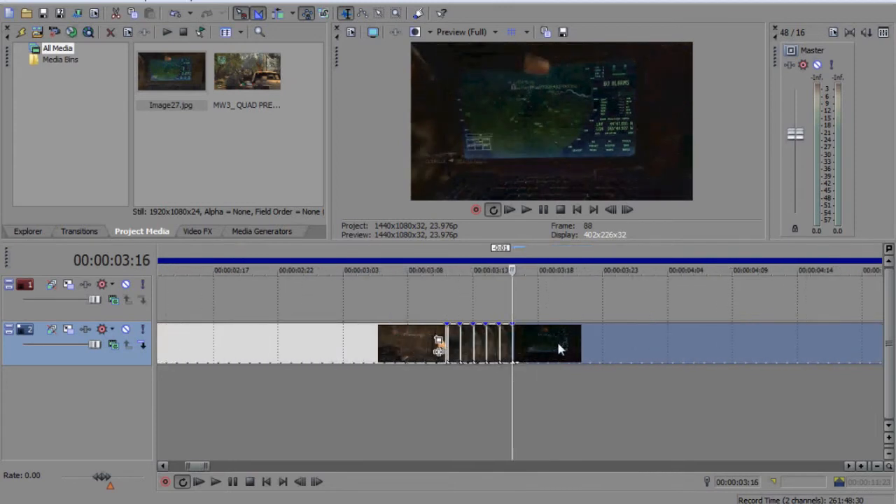
pyautogui.scroll(-6, 545, 339)
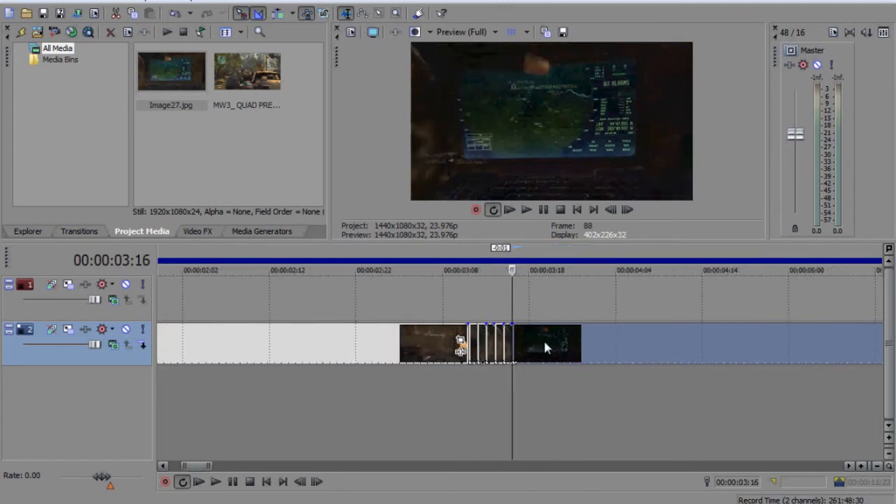
pyautogui.moveTo(506, 344); pyautogui.dragTo(695, 321)
pyautogui.moveTo(176, 74); pyautogui.dragTo(455, 330)
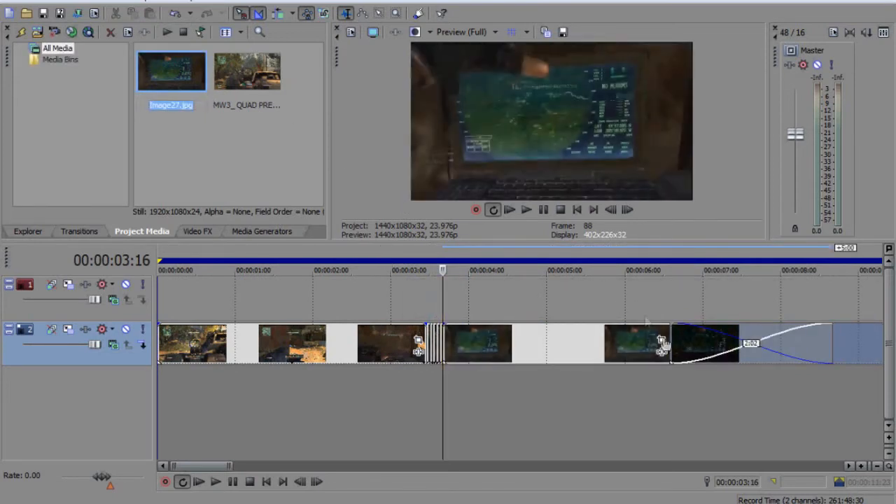
pyautogui.moveTo(833, 337); pyautogui.dragTo(771, 344)
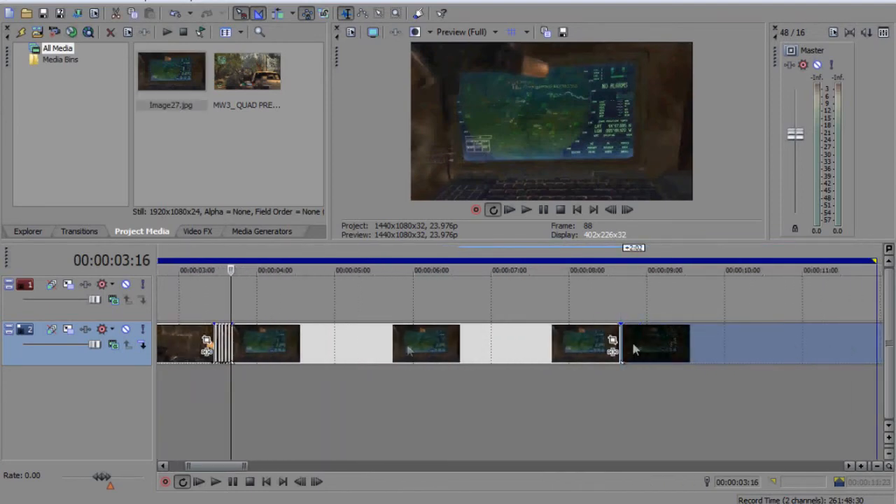
# Step: Find where the grey aerial missile view begins in the remaining footage and split the clip there at 00:00:09:15
pyautogui.moveTo(216, 468); pyautogui.dragTo(234, 468)
pyautogui.click(453, 343)
pyautogui.press('Left')
pyautogui.press('Left')
pyautogui.press('Left')
pyautogui.press('Left')
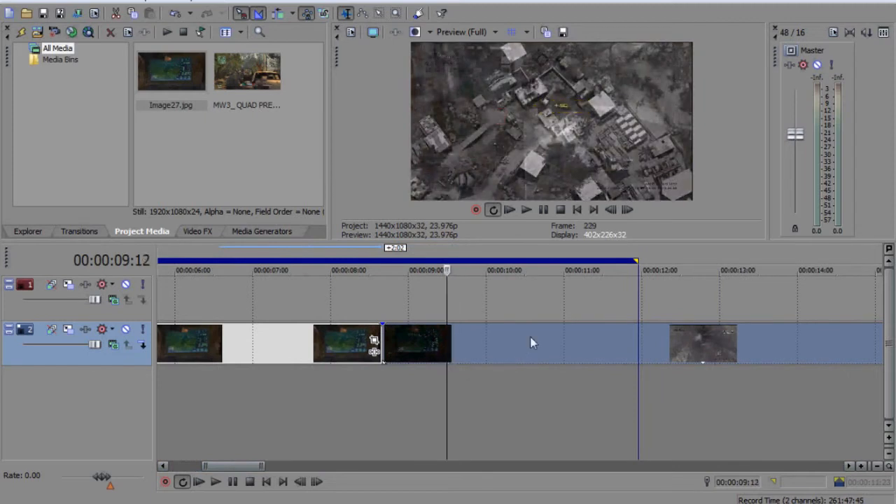
pyautogui.press('Right')
pyautogui.press('Right')
pyautogui.press('Right')
pyautogui.press('Right')
pyautogui.press('Right')
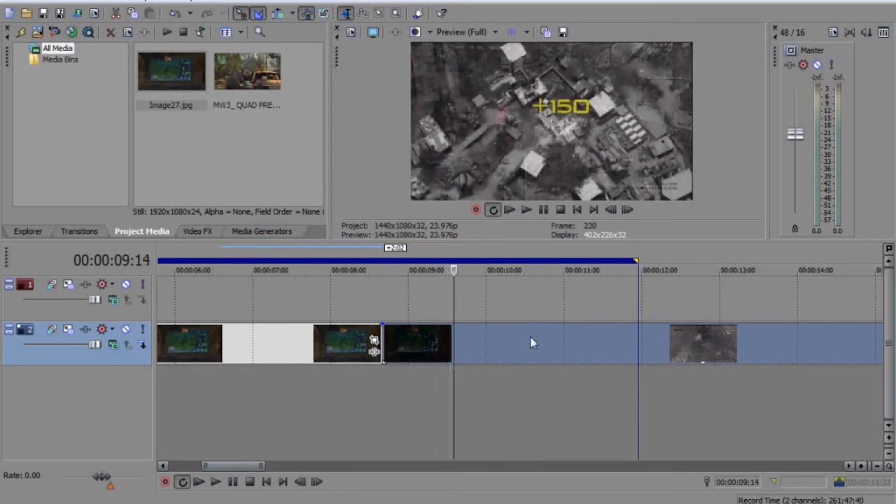
pyautogui.press('s')
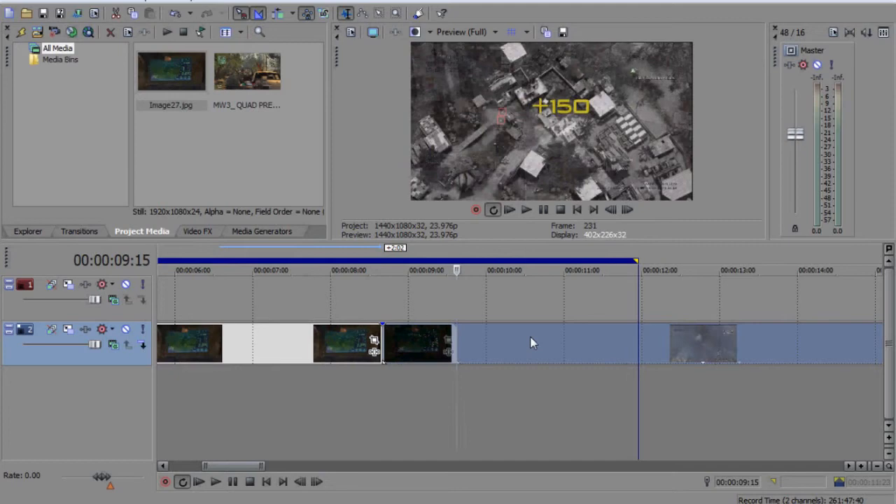
# Step: Find the end of the aerial missile view and split the clip there at 00:00:13:07
pyautogui.press('Right')
pyautogui.press('Right')
pyautogui.click(651, 339)
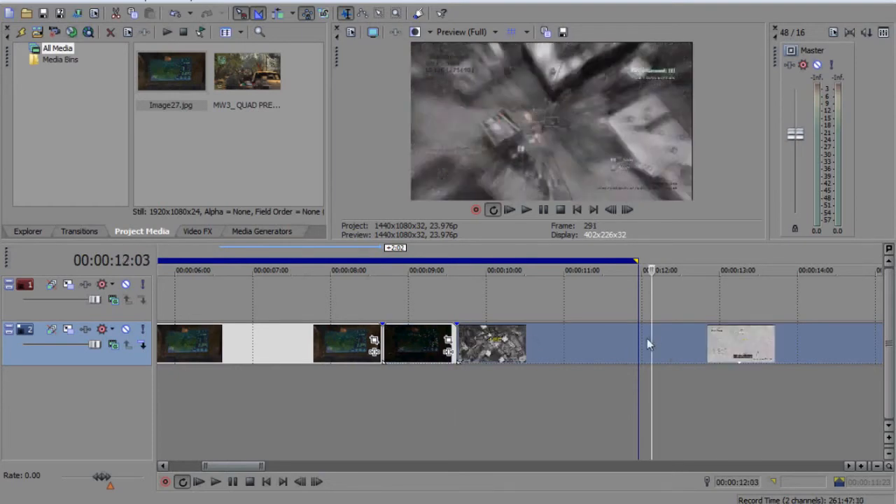
pyautogui.click(668, 340)
pyautogui.click(729, 342)
pyautogui.press('Right')
pyautogui.press('Right')
pyautogui.press('Right')
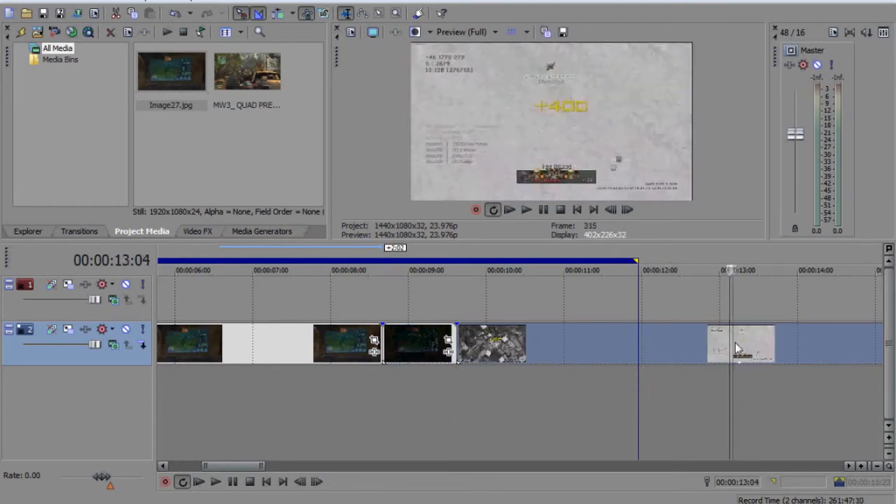
pyautogui.press('Right')
pyautogui.press('Right')
pyautogui.press('Right')
pyautogui.press('Left')
pyautogui.press('Left')
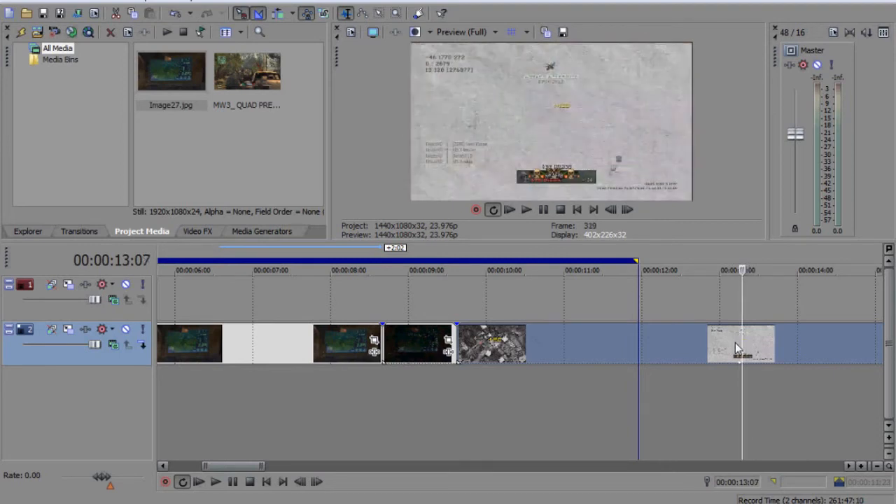
pyautogui.press('s')
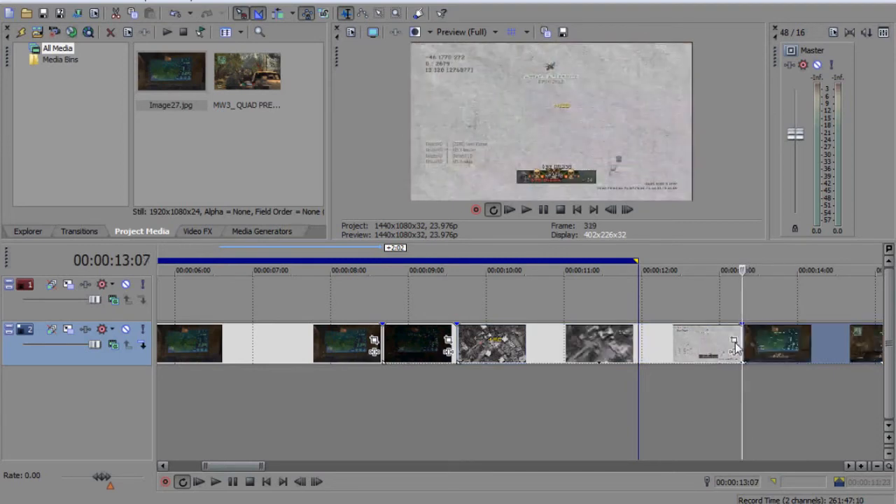
# Step: Move the aerial missile clip to track 1 above the Image27 still, and trim the still to end with it at 00:00:07:08
pyautogui.moveTo(568, 300); pyautogui.dragTo(622, 290)
pyautogui.moveTo(738, 341); pyautogui.dragTo(765, 341)
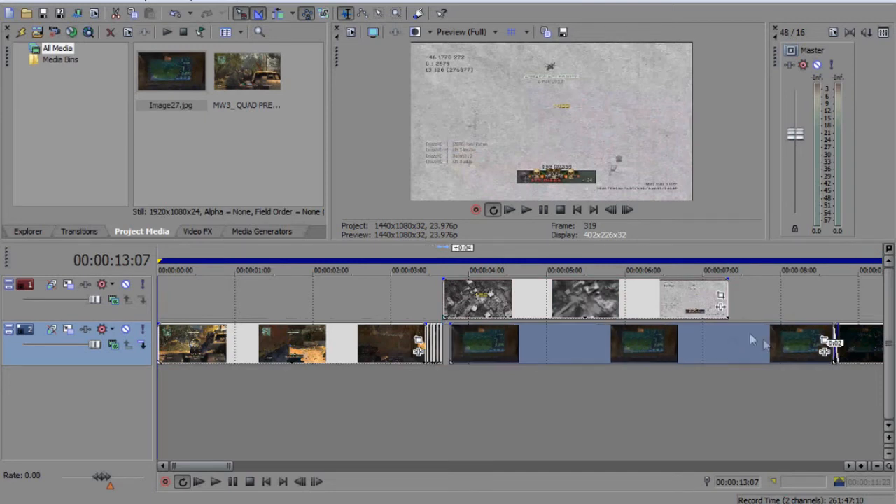
pyautogui.click(731, 334)
pyautogui.click(778, 348)
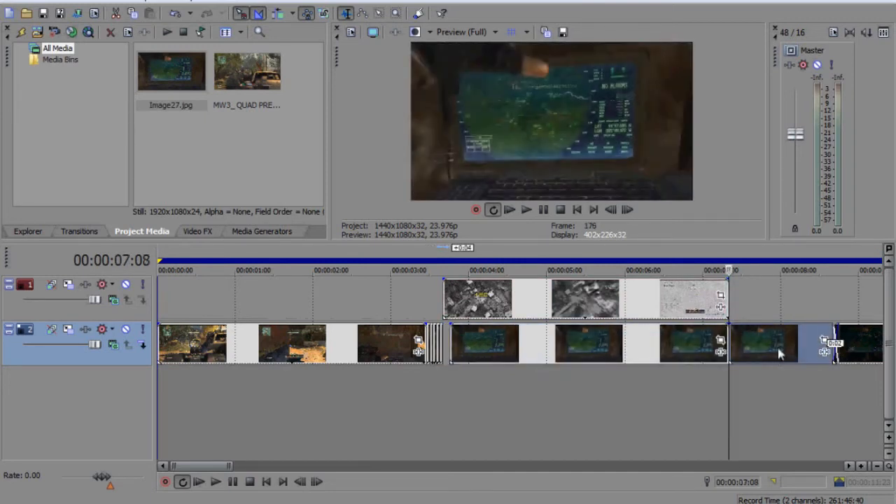
pyautogui.moveTo(485, 344); pyautogui.dragTo(479, 341)
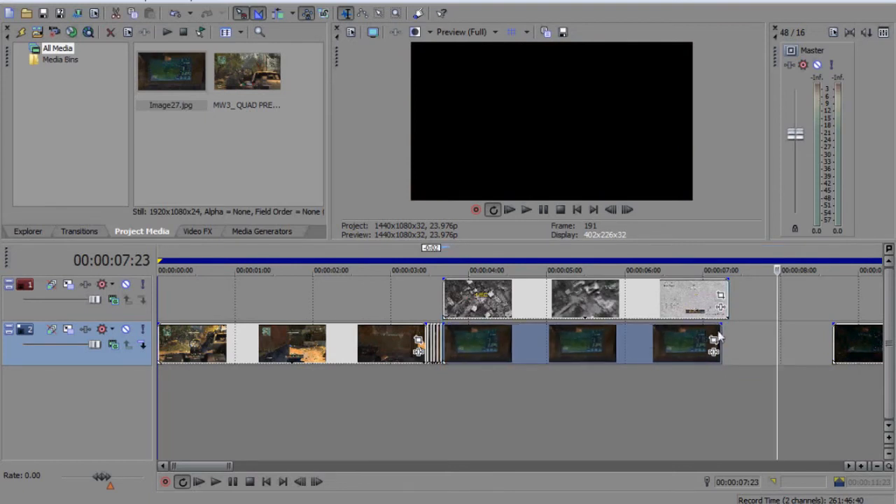
pyautogui.moveTo(721, 342); pyautogui.dragTo(729, 343)
pyautogui.click(576, 442)
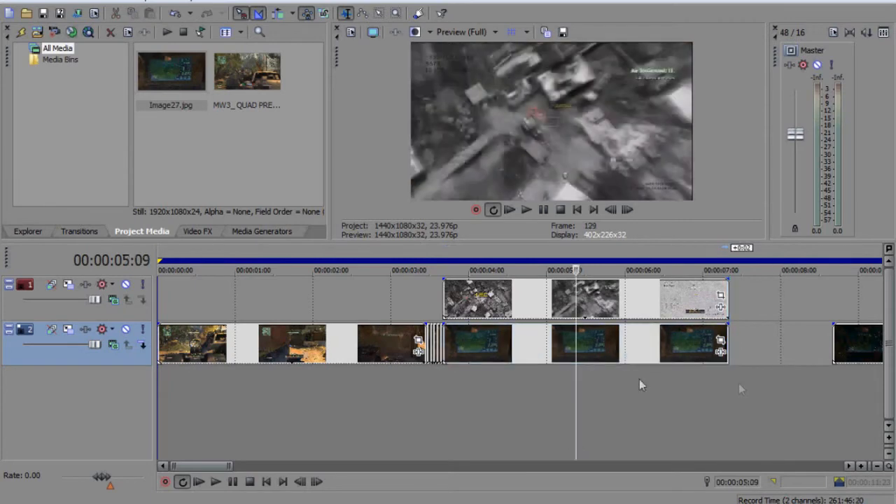
# Step: Delete the dark transition piece on track 2 and join the closing laptop footage to the end of the Image27 still
pyautogui.moveTo(223, 466); pyautogui.dragTo(242, 468)
pyautogui.click(602, 342)
pyautogui.click(560, 341)
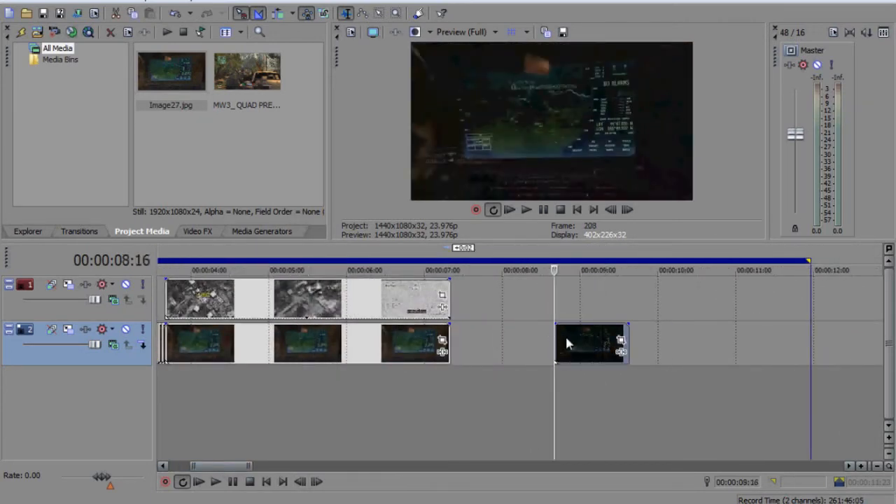
pyautogui.click(565, 343)
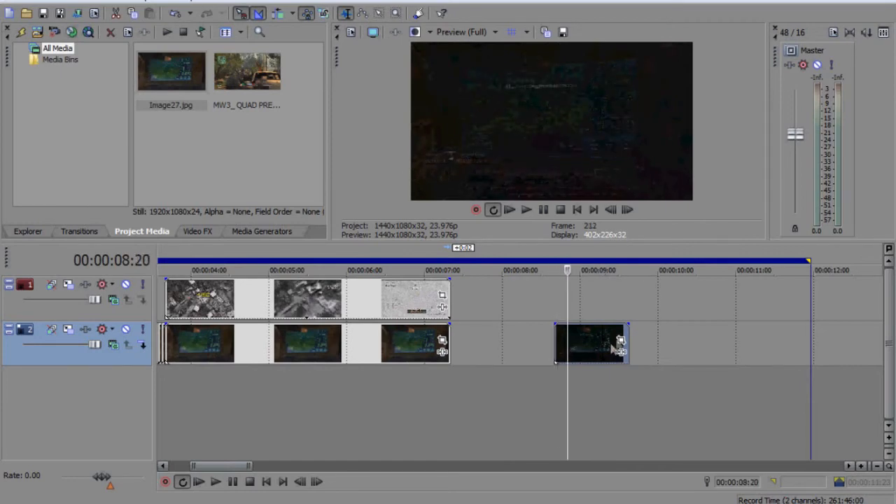
pyautogui.moveTo(627, 342); pyautogui.dragTo(326, 342)
pyautogui.click(600, 346)
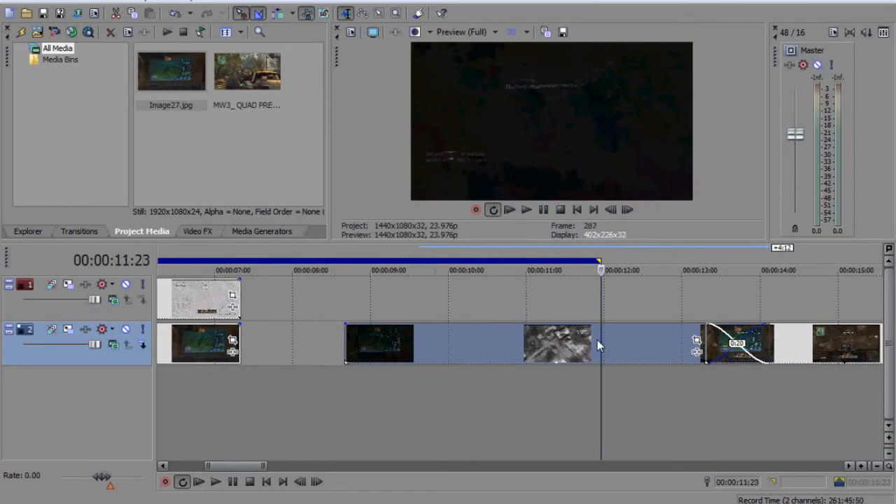
pyautogui.press('Delete')
pyautogui.moveTo(231, 467); pyautogui.dragTo(220, 471)
# Step: Examine the closing laptop footage frame by frame between 00:00:07:08 and 00:00:07:12
pyautogui.click(390, 326)
pyautogui.press('Right')
pyautogui.press('Right')
pyautogui.press('Right')
pyautogui.press('Right')
pyautogui.press('Right')
pyautogui.press('Right')
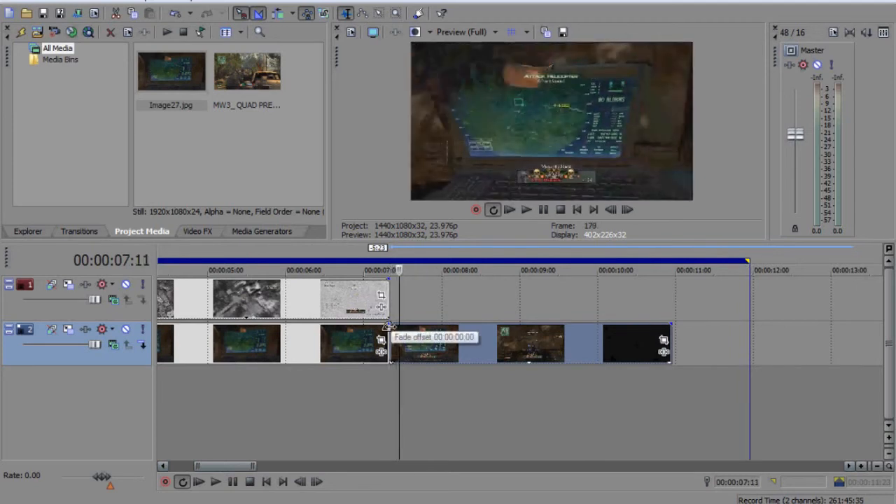
pyautogui.press('Left')
pyautogui.press('Left')
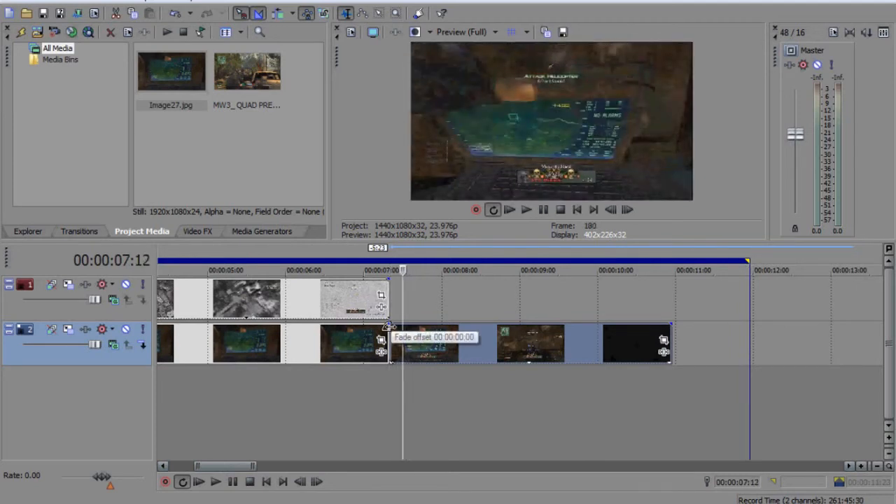
pyautogui.press('Left')
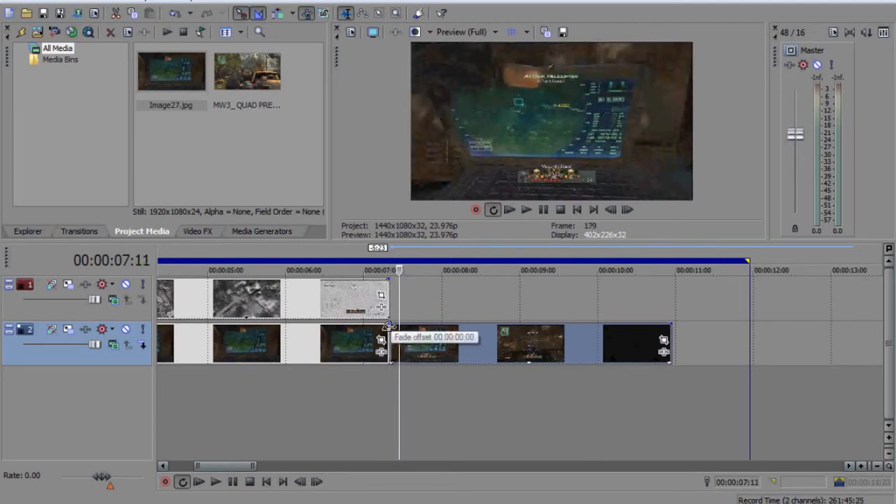
pyautogui.press('Left')
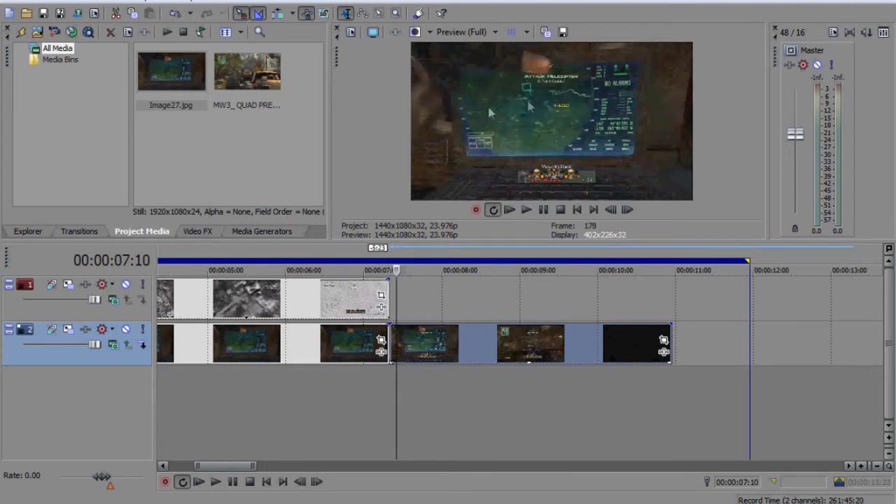
pyautogui.press('Left')
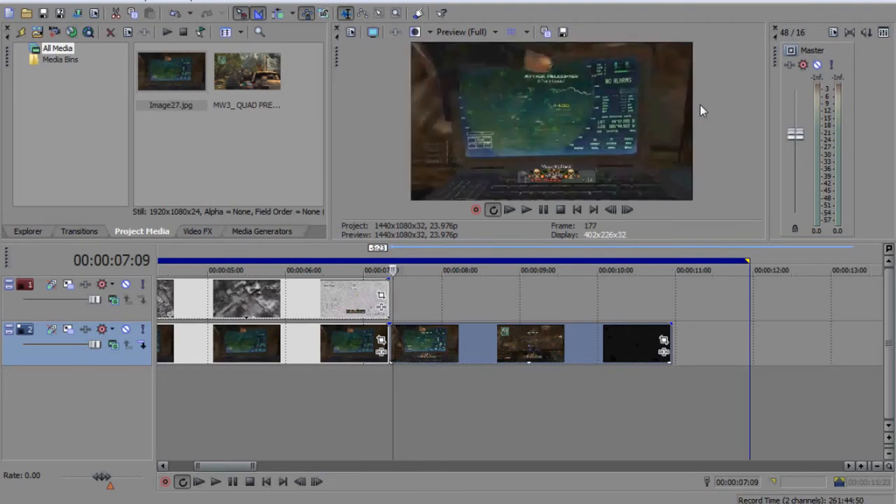
pyautogui.press('Left')
pyautogui.press('Right')
pyautogui.press('Right')
pyautogui.press('Right')
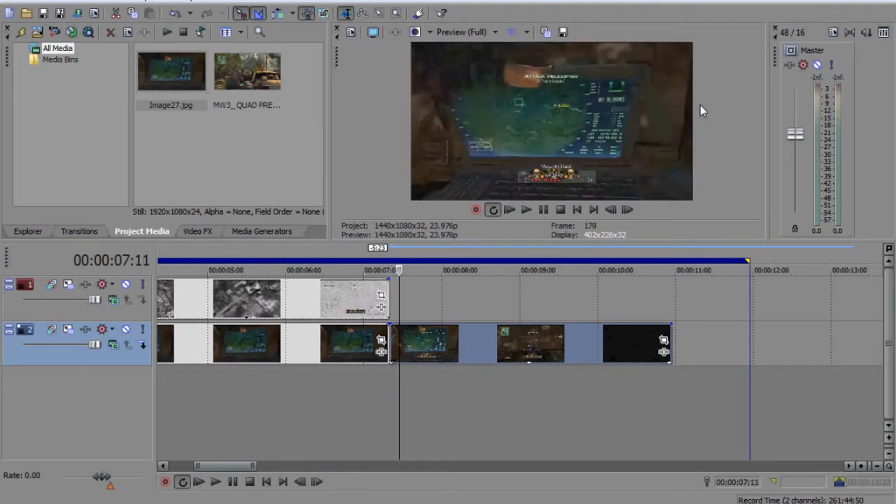
pyautogui.press('Right')
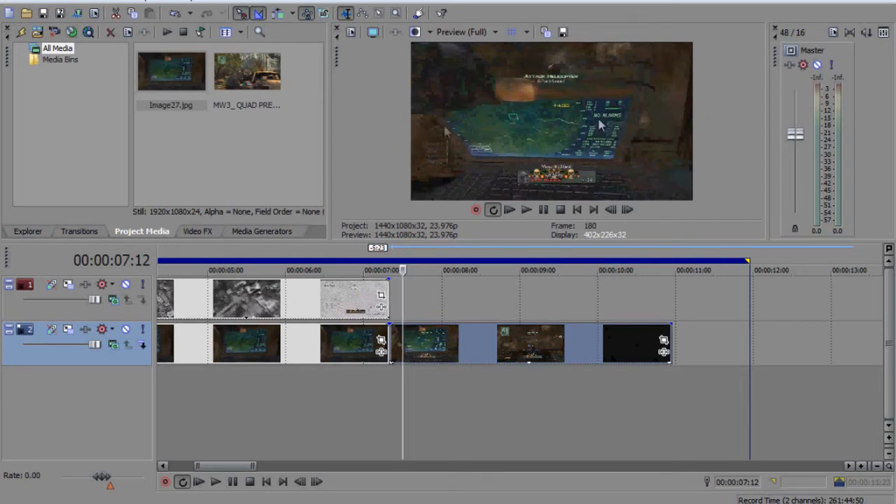
# Step: Step back from the closing laptop frames through the aerial missile footage to 00:00:06:09
pyautogui.press('Left')
pyautogui.press('Left')
pyautogui.press('Left')
pyautogui.press('Left')
pyautogui.press('Left')
pyautogui.press('Left')
pyautogui.press('Left')
pyautogui.press('Left')
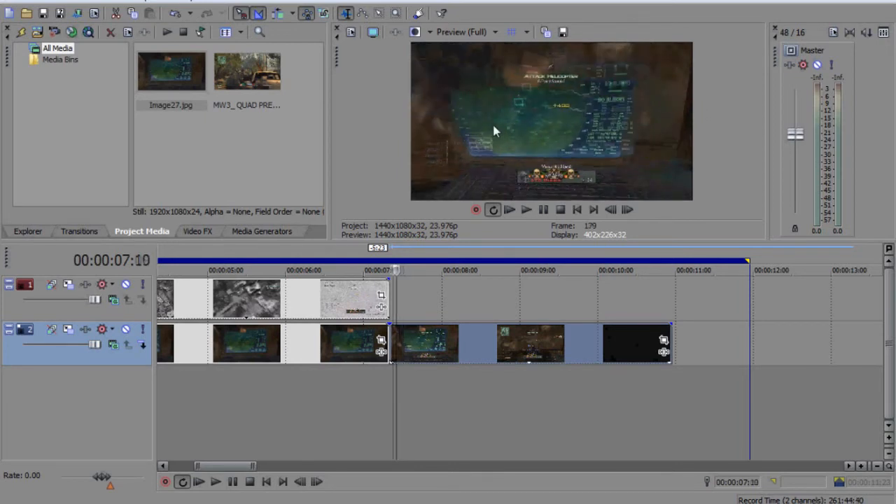
pyautogui.press('Left')
pyautogui.press('Left')
pyautogui.press('Left')
pyautogui.press('Left')
pyautogui.press('Left')
pyautogui.press('Left')
pyautogui.press('Left')
pyautogui.press('Left')
pyautogui.press('Left')
pyautogui.press('Left')
pyautogui.press('Left')
pyautogui.press('Left')
pyautogui.press('Left')
pyautogui.press('Left')
pyautogui.press('Left')
pyautogui.press('Left')
pyautogui.press('Left')
pyautogui.press('Left')
pyautogui.press('Left')
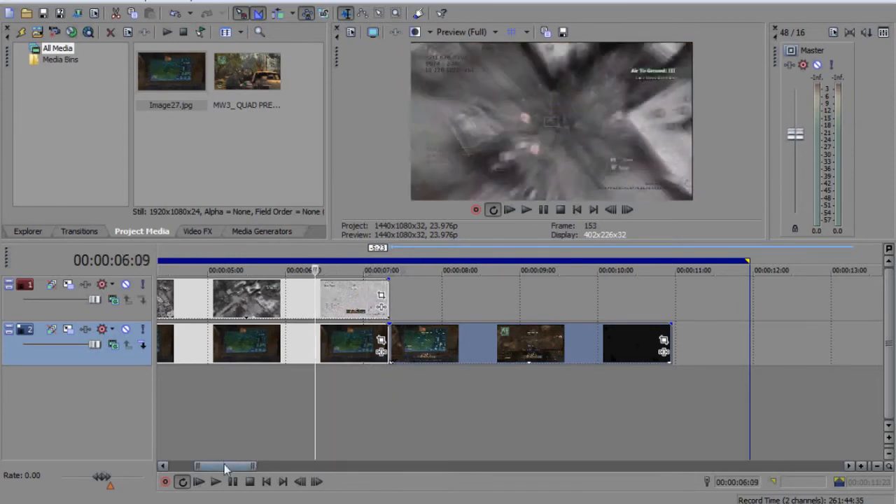
# Step: Open the pan/crop settings of the Image27 still on track 2 and enable its mask
pyautogui.moveTo(224, 465); pyautogui.dragTo(215, 465)
pyautogui.click(332, 343)
pyautogui.click(332, 343)
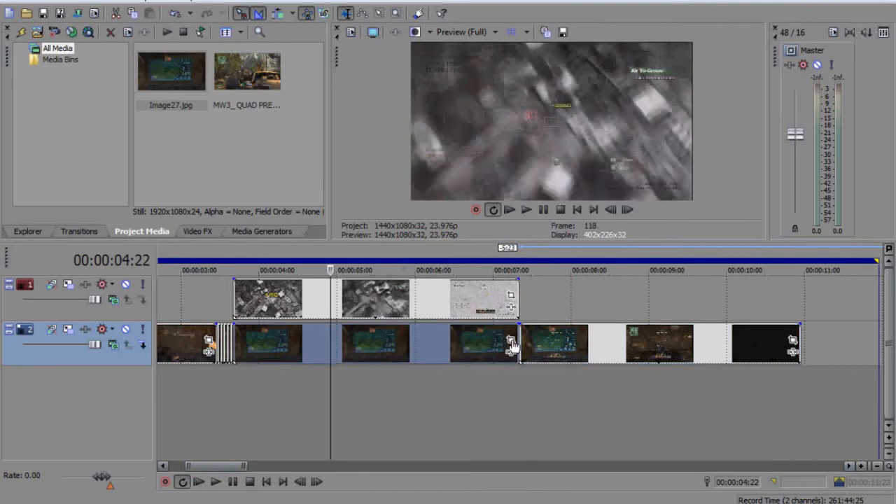
pyautogui.click(512, 343)
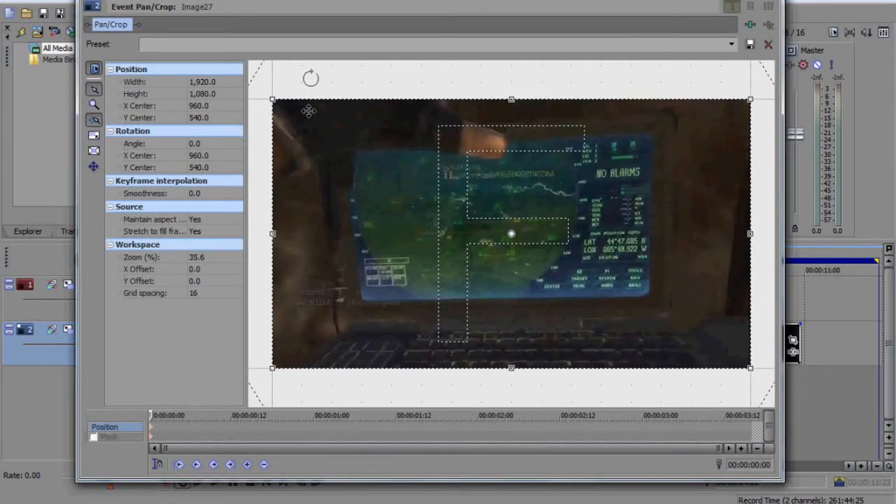
pyautogui.click(96, 105)
pyautogui.click(492, 227)
pyautogui.scroll(-10, 402, 256)
pyautogui.scroll(4, 436, 252)
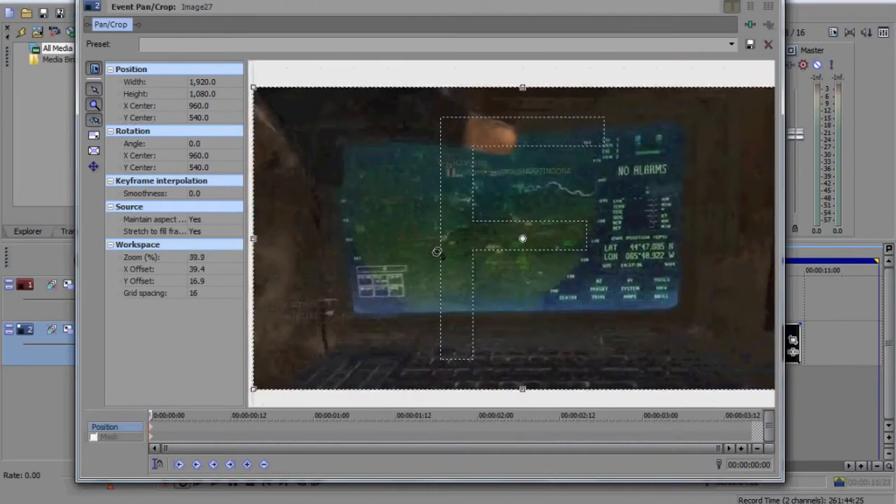
pyautogui.scroll(5, 410, 172)
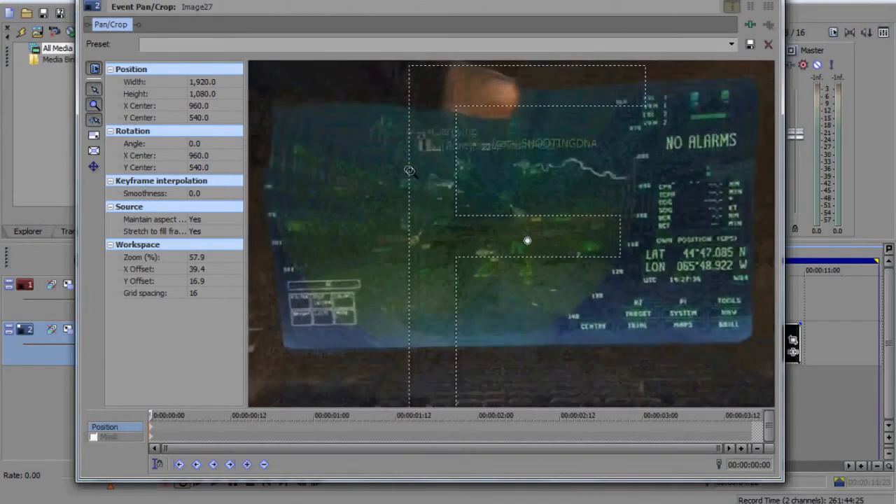
pyautogui.click(95, 89)
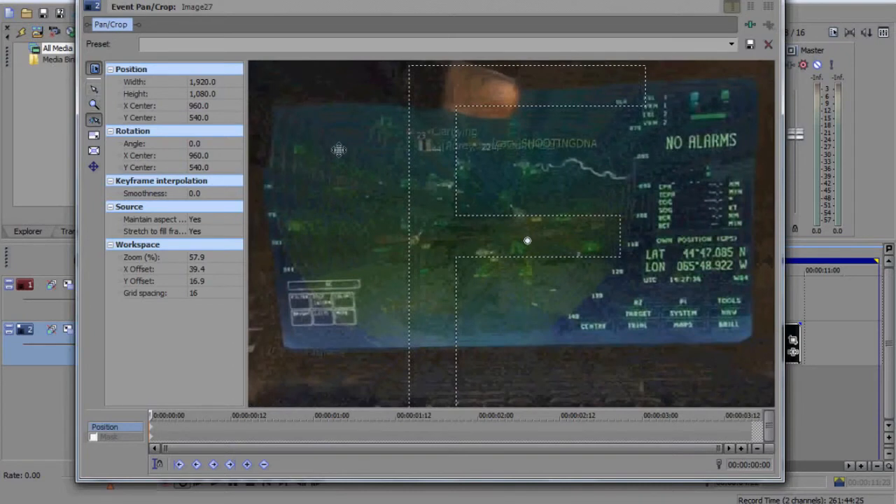
pyautogui.click(93, 438)
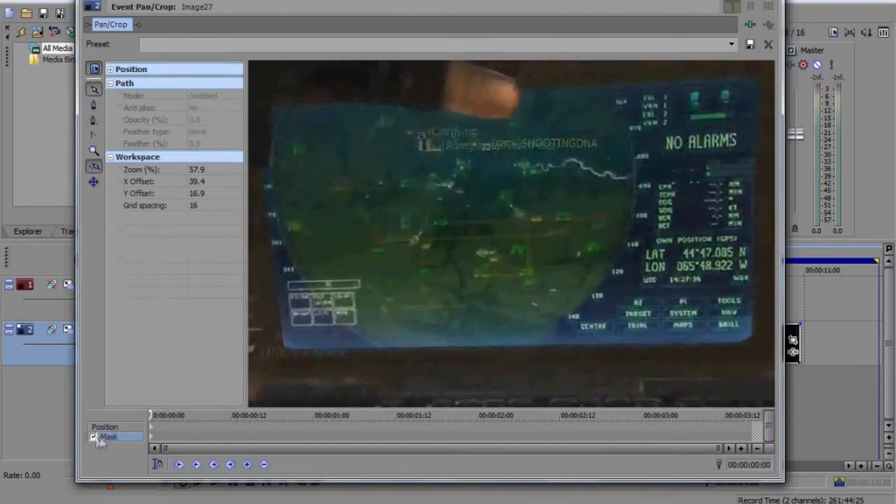
# Step: Trace a closed mask path around the laptop screen in the Image27 still, following the outline of the finger along its upper edge
pyautogui.click(94, 105)
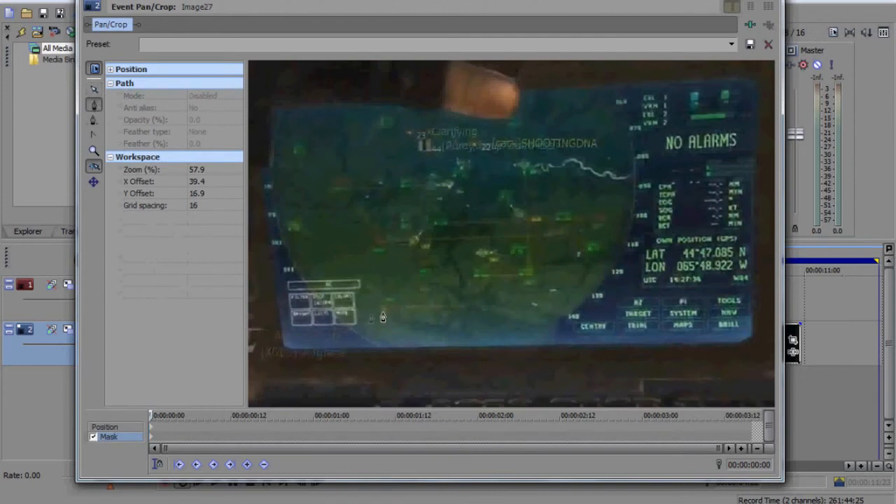
pyautogui.click(286, 350)
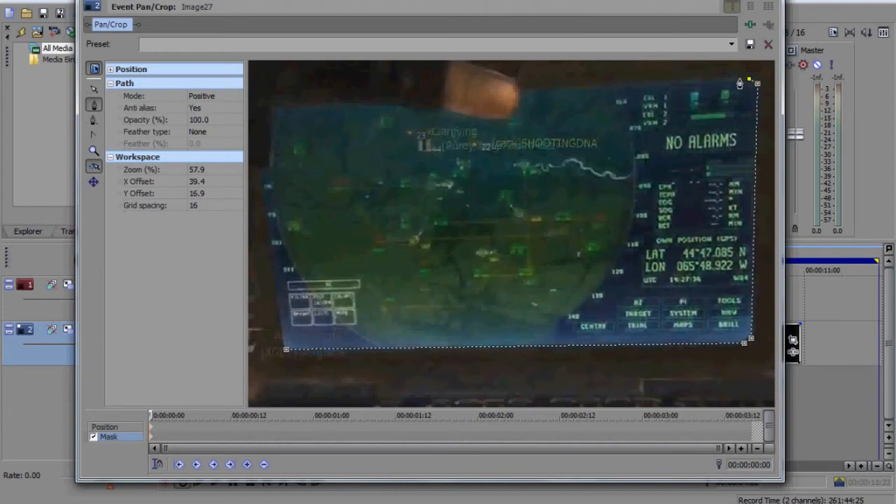
pyautogui.click(520, 92)
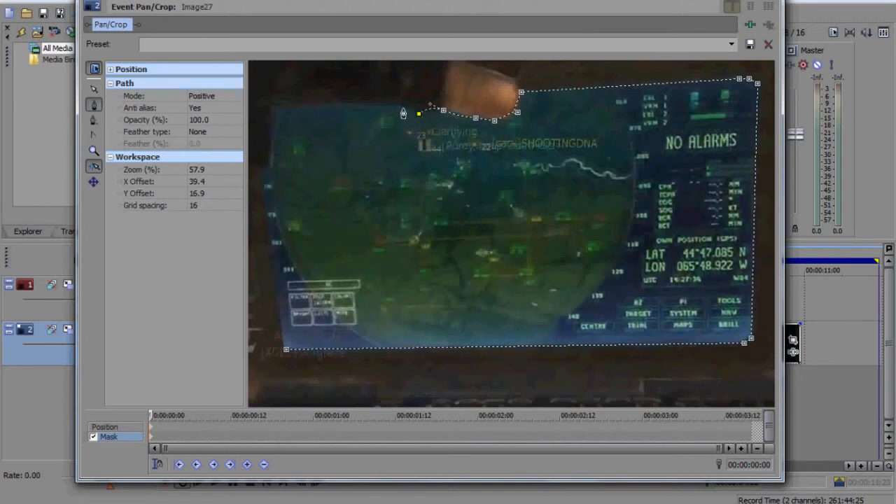
pyautogui.click(341, 107)
pyautogui.click(267, 107)
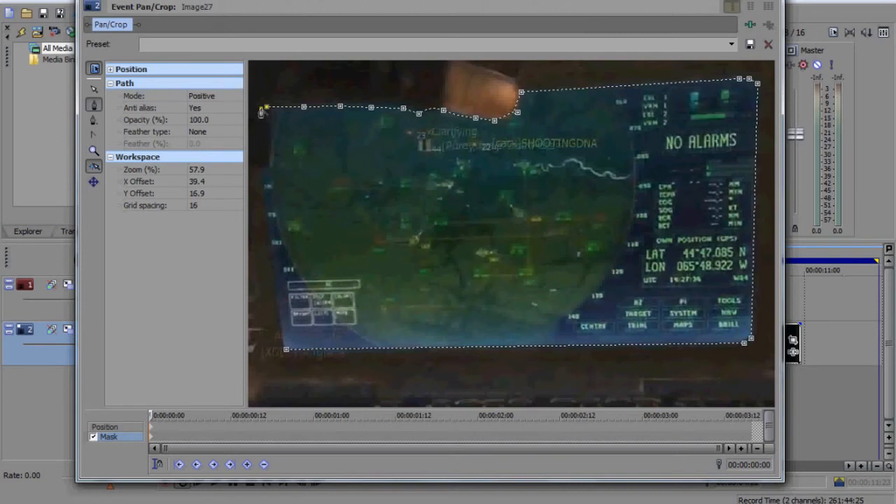
pyautogui.click(287, 349)
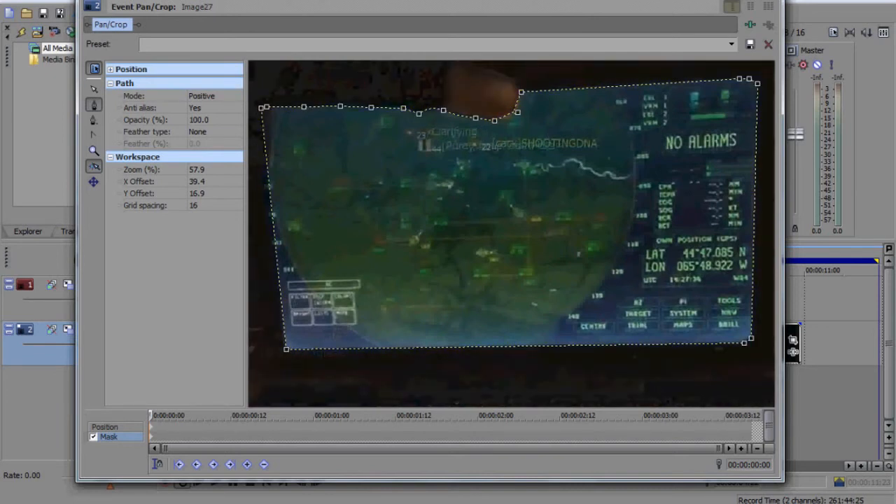
# Step: Set the mask mode to Negative and feather it on both sides by 3%
pyautogui.click(207, 99)
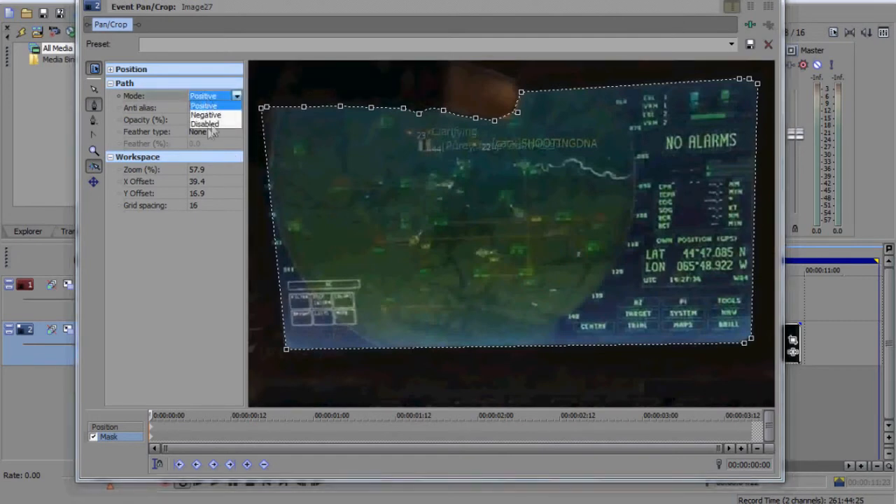
pyautogui.click(205, 114)
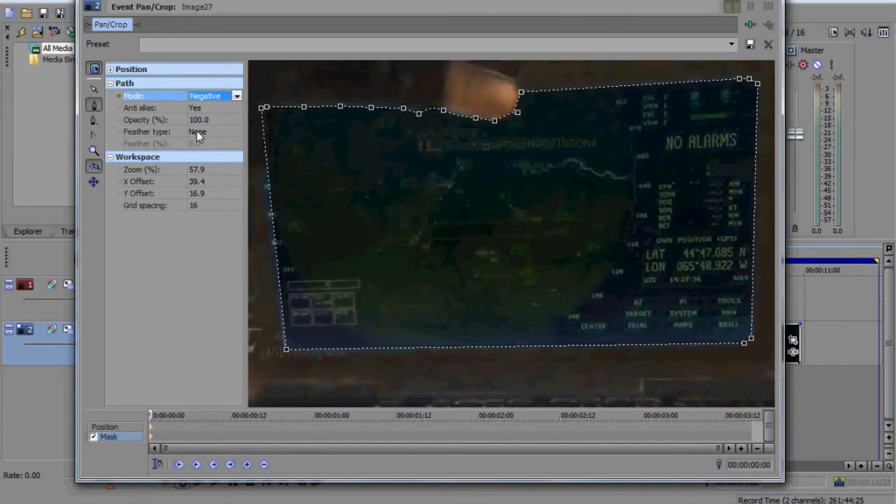
pyautogui.click(197, 132)
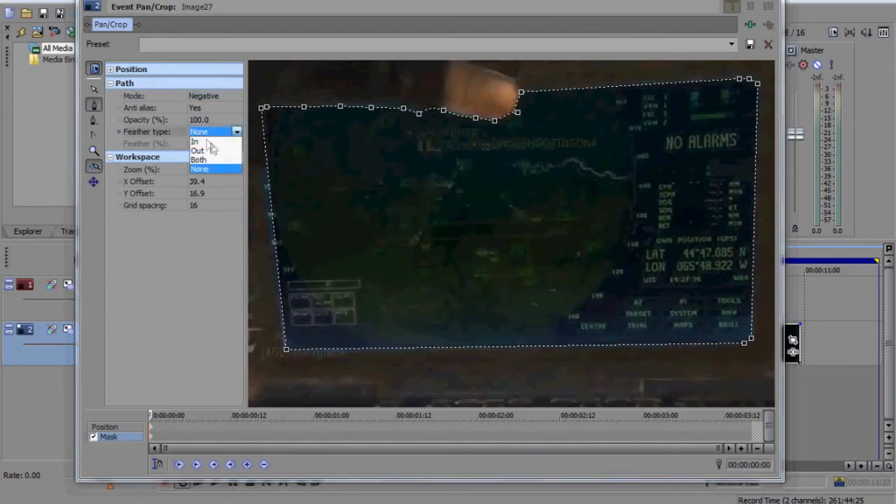
pyautogui.click(199, 159)
pyautogui.click(206, 143)
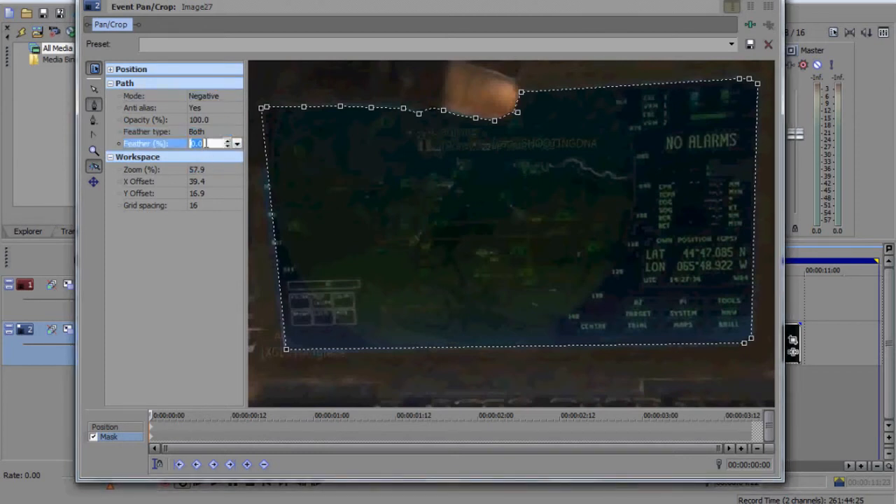
pyautogui.write('3')
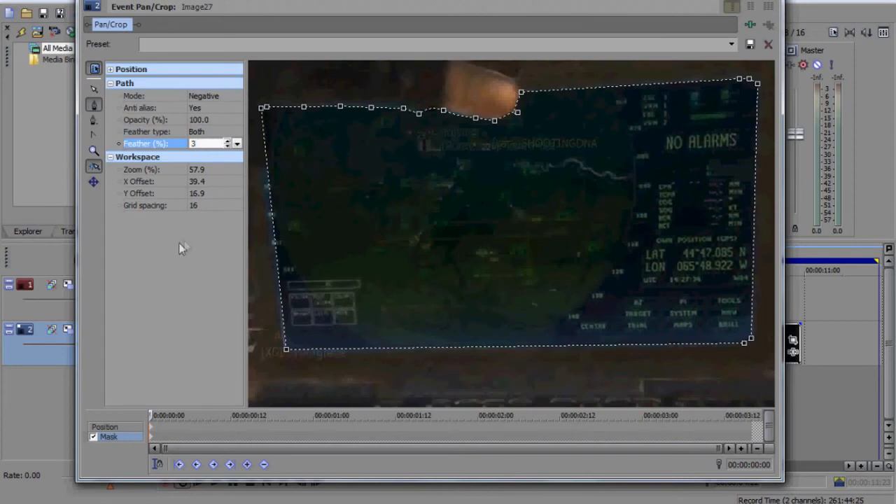
pyautogui.press('Return')
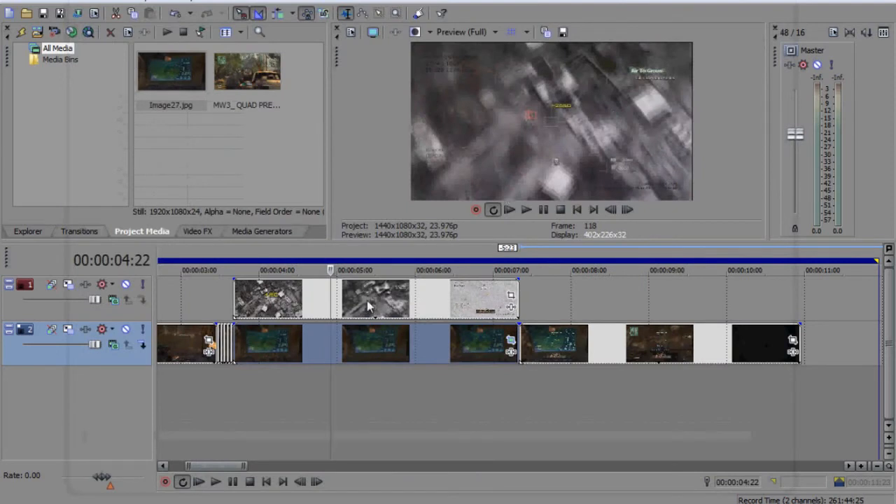
# Step: Reorder the tracks so the laptop footage and masked still sit above the aerial missile clip
pyautogui.scroll(1, 199, 307)
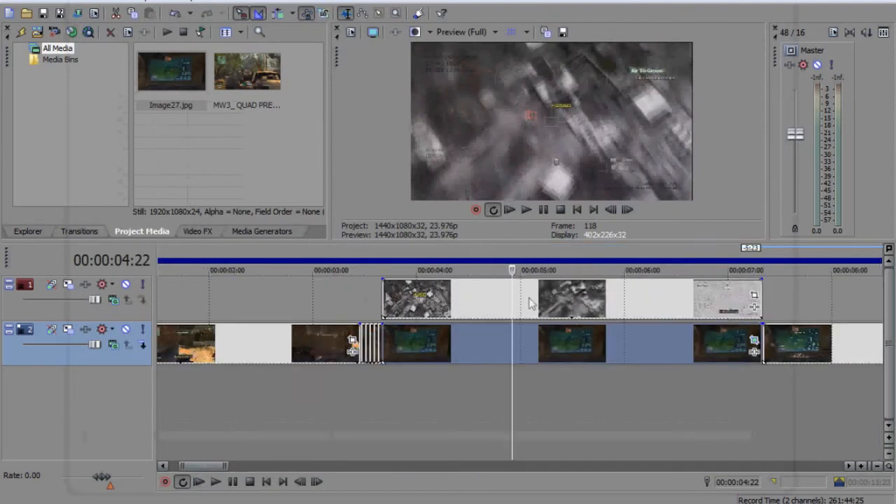
pyautogui.rightClick(84, 388)
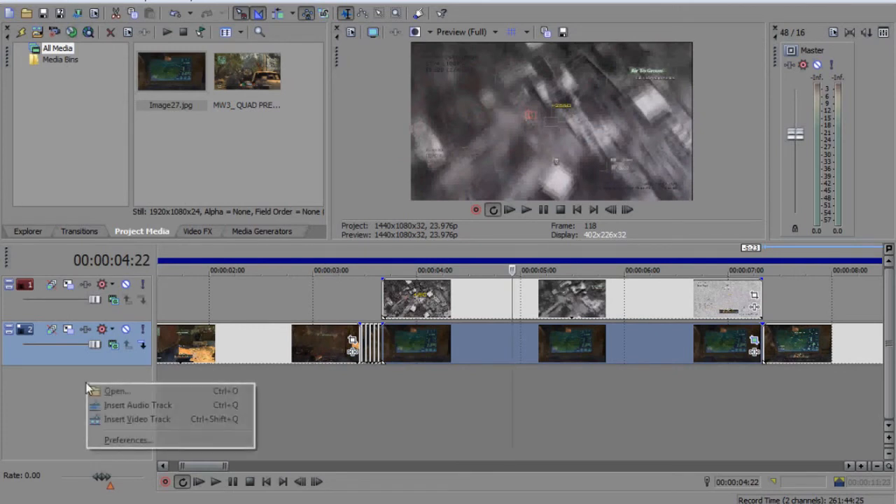
pyautogui.click(126, 315)
pyautogui.moveTo(125, 329); pyautogui.dragTo(118, 365)
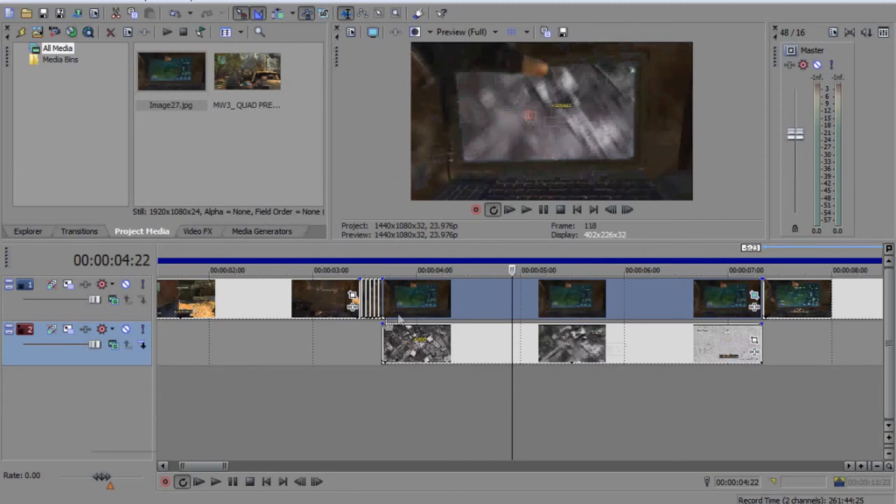
# Step: Play back the sequence from the gameplay clip to check the missile footage inside the laptop screen
pyautogui.click(319, 299)
pyautogui.click(517, 208)
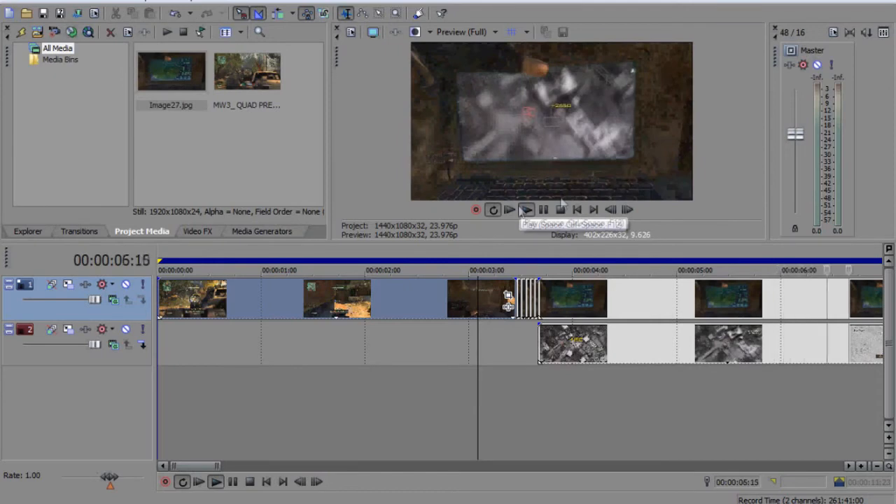
pyautogui.click(543, 210)
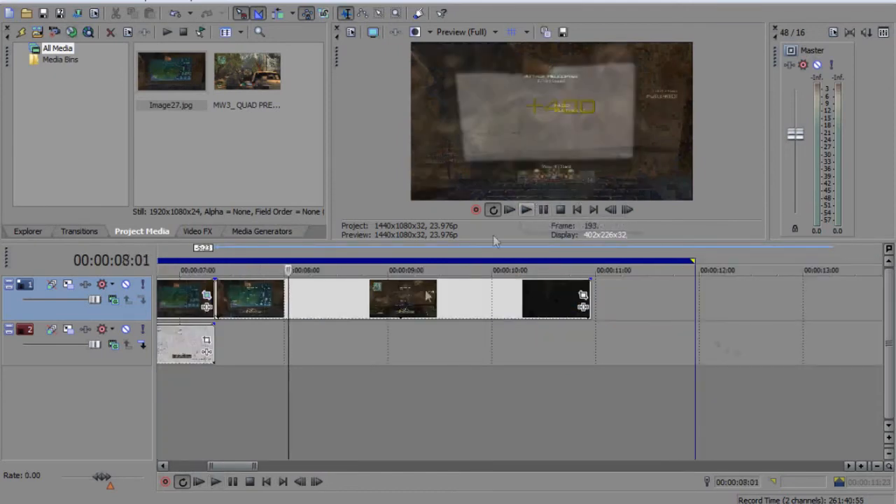
# Step: Open the aerial missile clip's pan/crop settings and enlarge the crop frame beyond the image on all sides to shrink the footage
pyautogui.moveTo(231, 467); pyautogui.dragTo(209, 468)
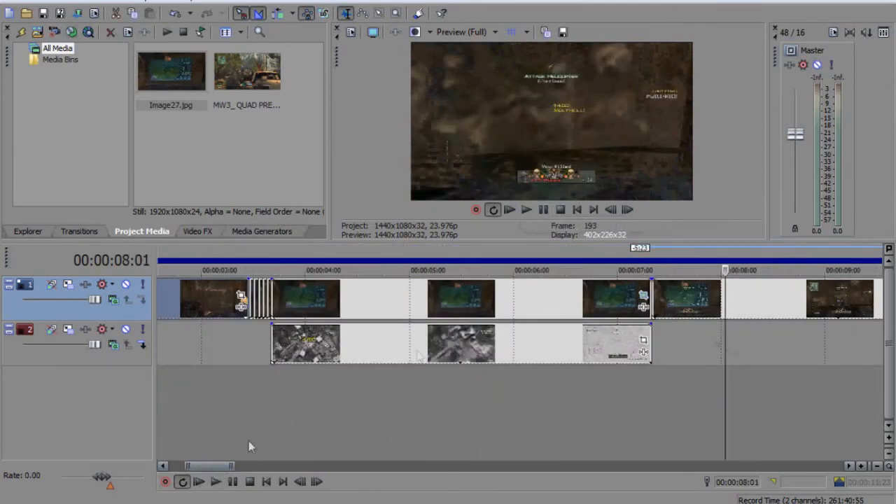
pyautogui.click(643, 341)
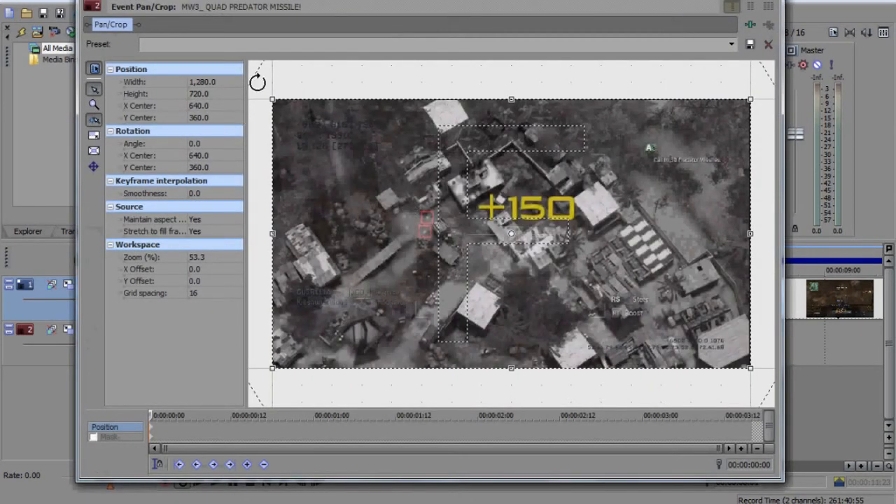
pyautogui.scroll(-5, 254, 83)
pyautogui.moveTo(376, 1); pyautogui.dragTo(261, 1)
pyautogui.moveTo(337, 160); pyautogui.dragTo(385, 141)
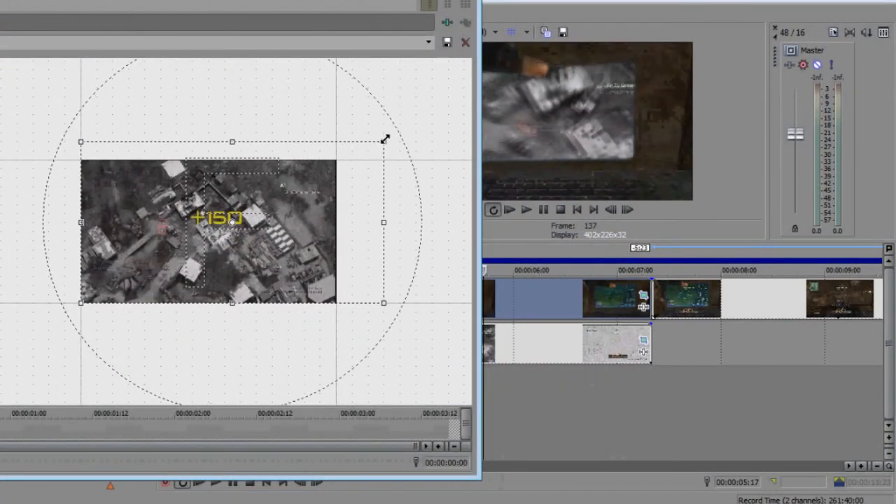
pyautogui.moveTo(378, 298); pyautogui.dragTo(378, 331)
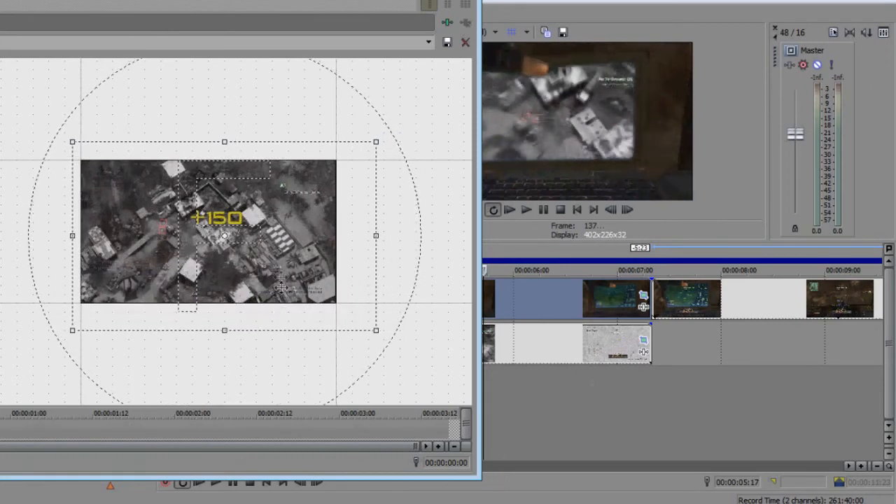
pyautogui.moveTo(72, 236); pyautogui.dragTo(41, 236)
pyautogui.moveTo(208, 141); pyautogui.dragTo(208, 105)
# Step: Fine-tune the crop frame's edges to about 1,920 × 945, centred at about 680, 382.5, to fit the footage within the laptop screen
pyautogui.moveTo(288, 0); pyautogui.dragTo(236, 0)
pyautogui.moveTo(156, 116); pyautogui.dragTo(156, 147)
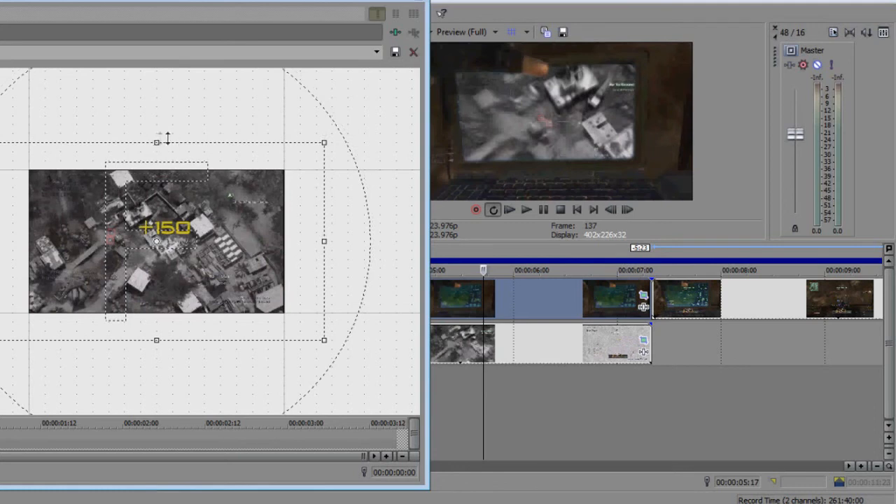
pyautogui.moveTo(158, 142); pyautogui.dragTo(159, 151)
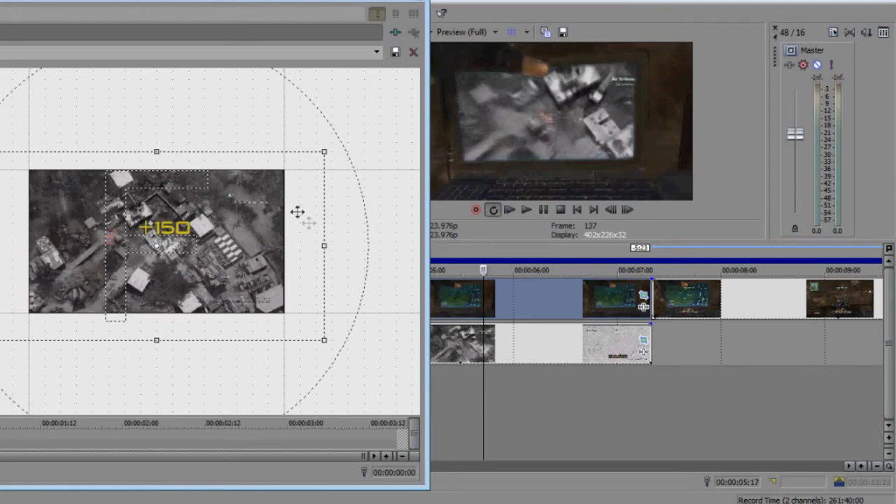
pyautogui.moveTo(323, 244); pyautogui.dragTo(350, 245)
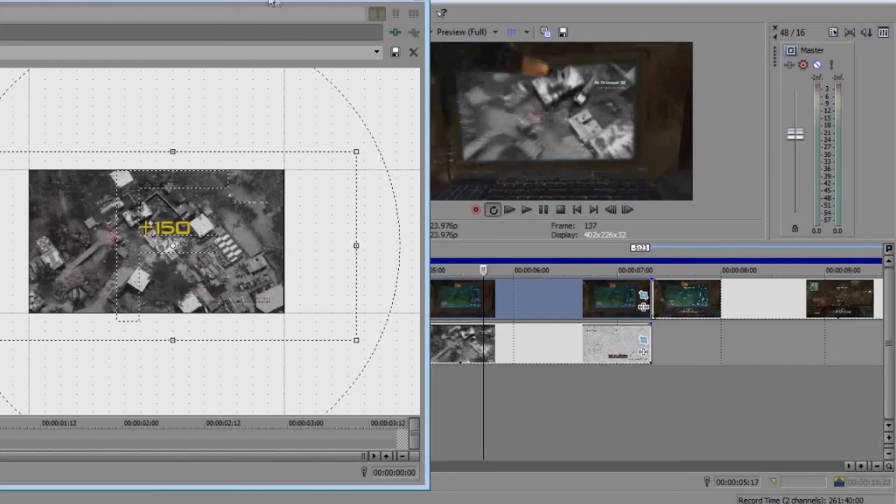
pyautogui.moveTo(272, 2); pyautogui.dragTo(315, 1)
pyautogui.moveTo(199, 3); pyautogui.dragTo(181, 8)
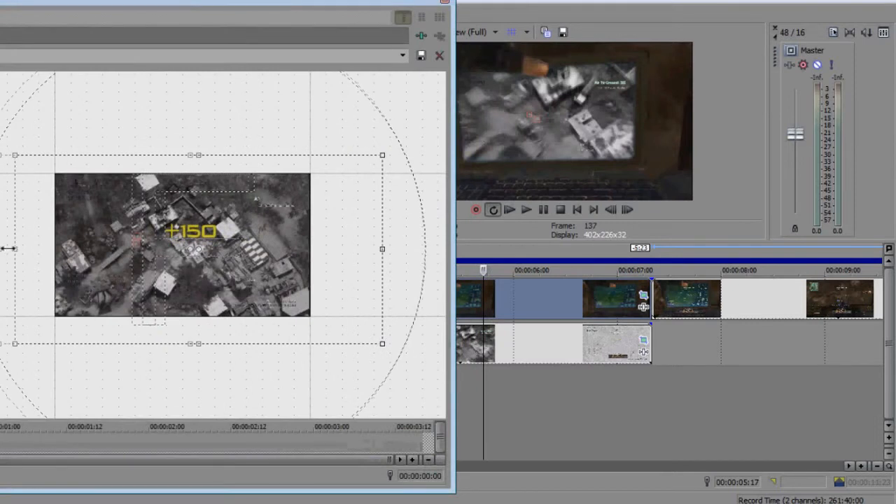
pyautogui.moveTo(8, 248); pyautogui.dragTo(6, 247)
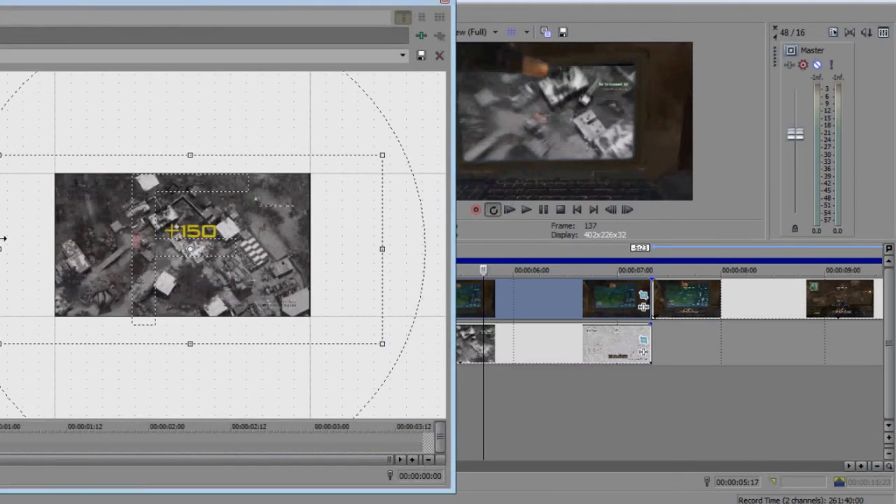
pyautogui.moveTo(166, 2); pyautogui.dragTo(398, 179)
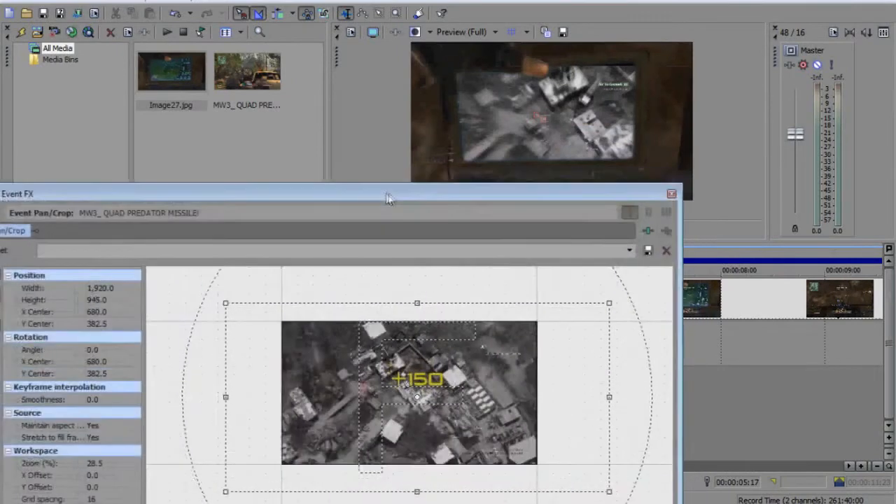
# Step: Try to extend the crop frame's left edge and rotate the frame by -5.0°, undoing each change
pyautogui.moveTo(227, 393); pyautogui.dragTo(208, 393)
pyautogui.hotkey('ctrl', 'z')
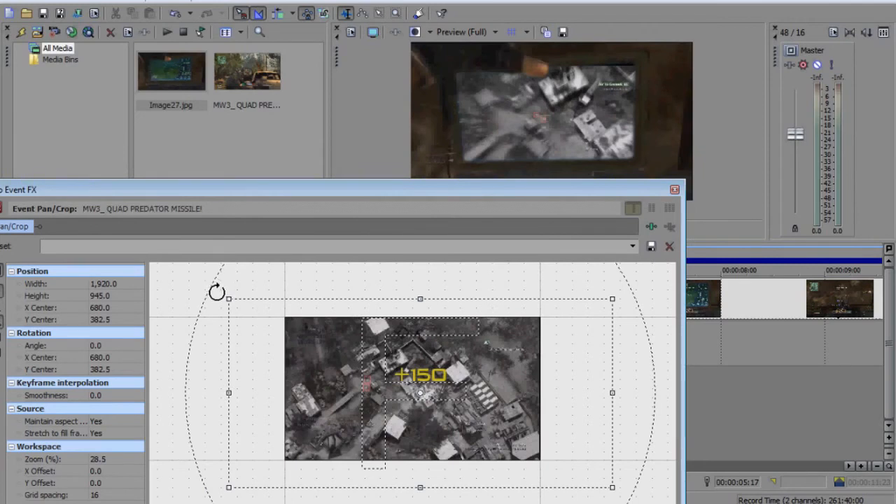
pyautogui.moveTo(215, 295); pyautogui.dragTo(214, 300)
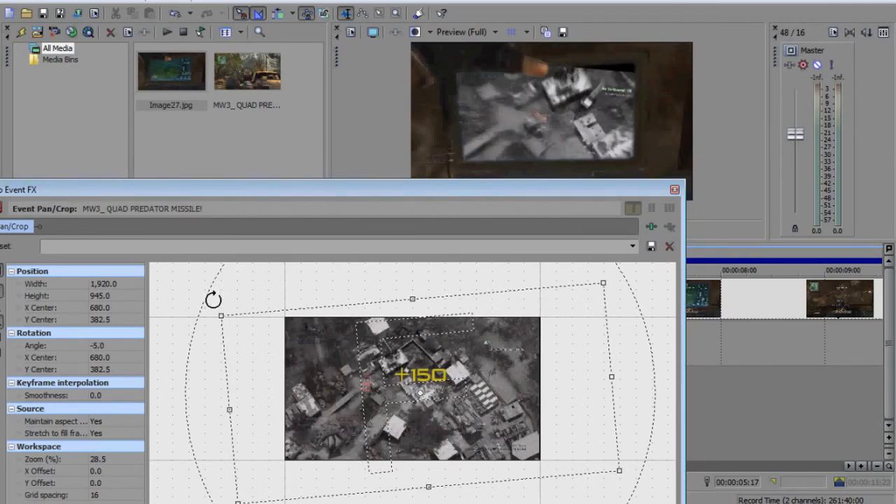
pyautogui.hotkey('ctrl', 'z')
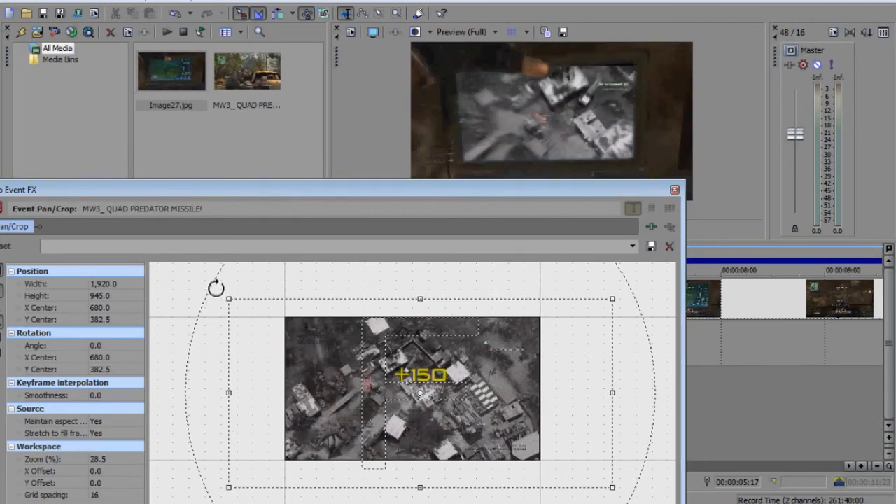
# Step: Rotate the missile clip's crop frame to 5.0°, resize it to 1,840 × 900 centred at about 677.9, 385.9, and close the pan/crop settings
pyautogui.moveTo(221, 281); pyautogui.dragTo(222, 278)
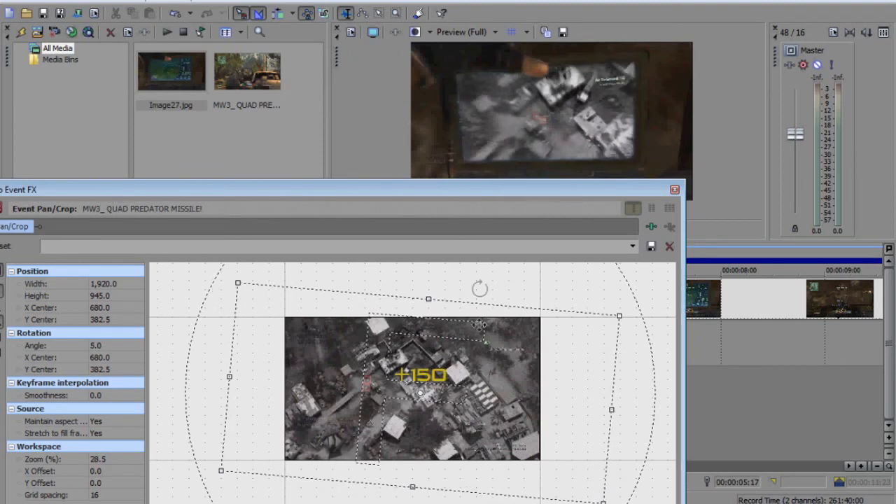
pyautogui.moveTo(437, 320); pyautogui.dragTo(432, 317)
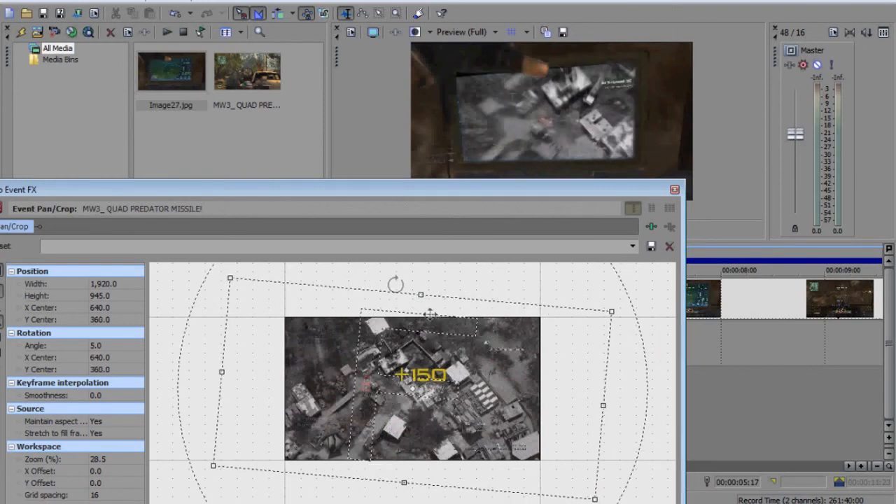
pyautogui.moveTo(231, 275); pyautogui.dragTo(239, 282)
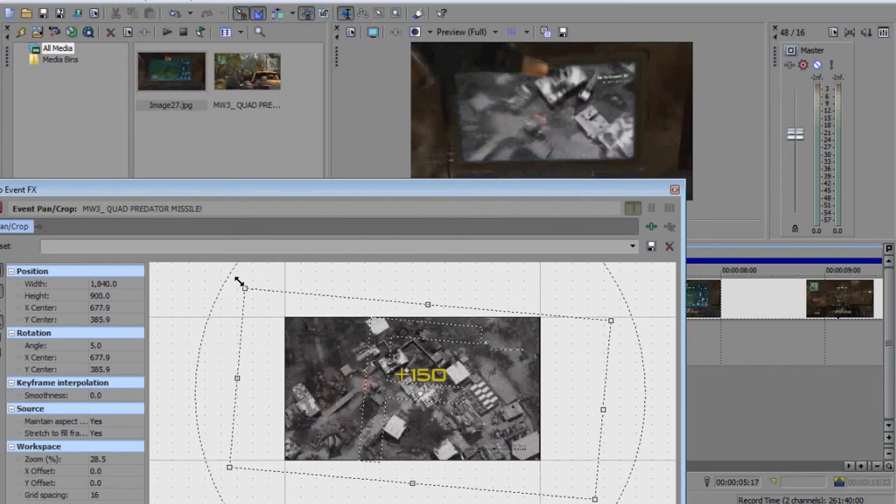
pyautogui.click(674, 190)
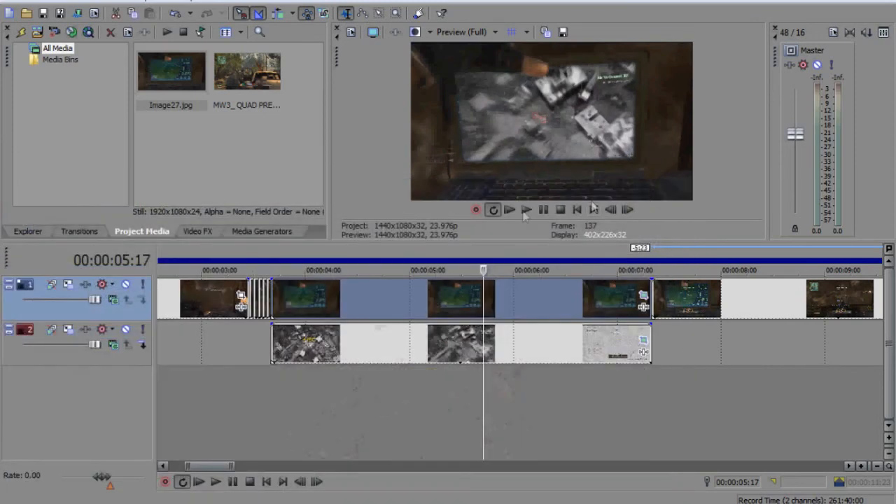
# Step: Fit the loop region's end to the end of the last clip and open the rendered file pred miss.wmv
pyautogui.scroll(-5, 555, 303)
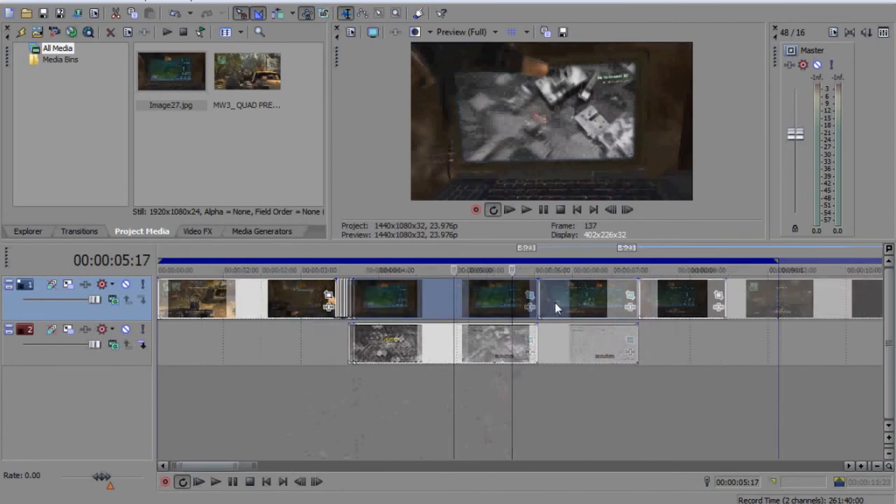
pyautogui.moveTo(377, 261); pyautogui.dragTo(369, 261)
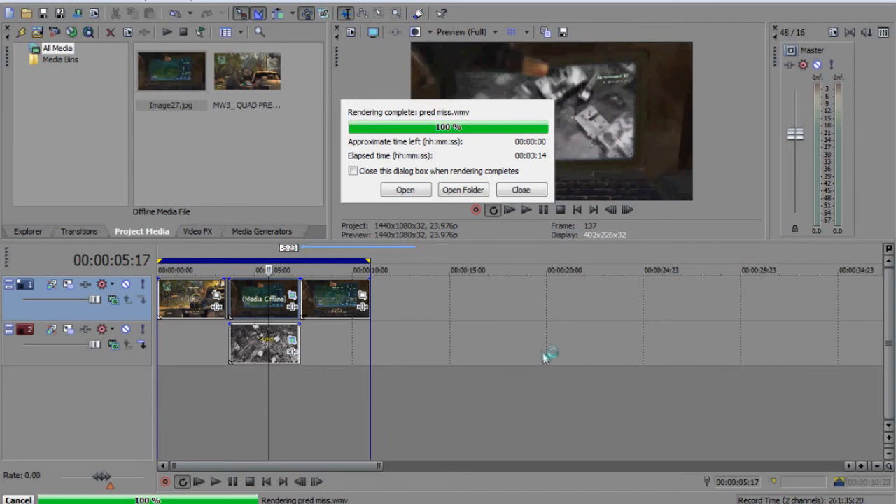
pyautogui.click(423, 193)
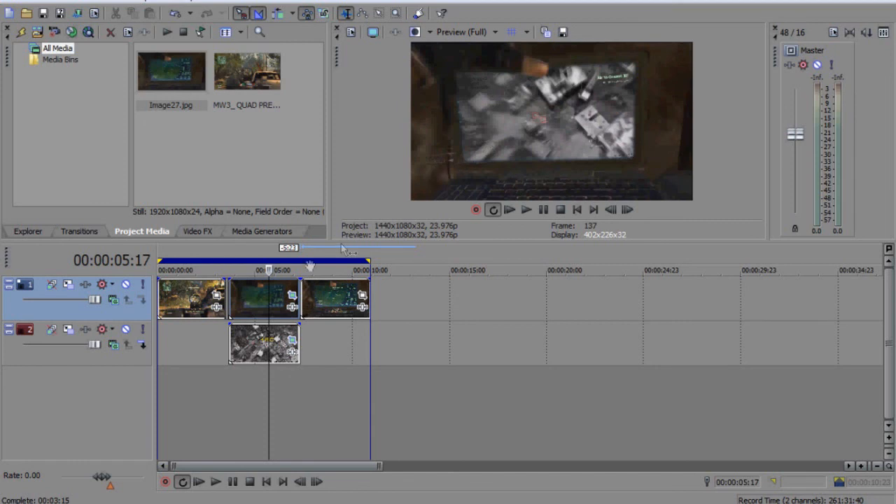
# Step: Browse from the Documents library to The Useful Folder inside Folder With All Folders to view its program shortcuts, and close the file window
pyautogui.click(31, 502)
pyautogui.click(238, 186)
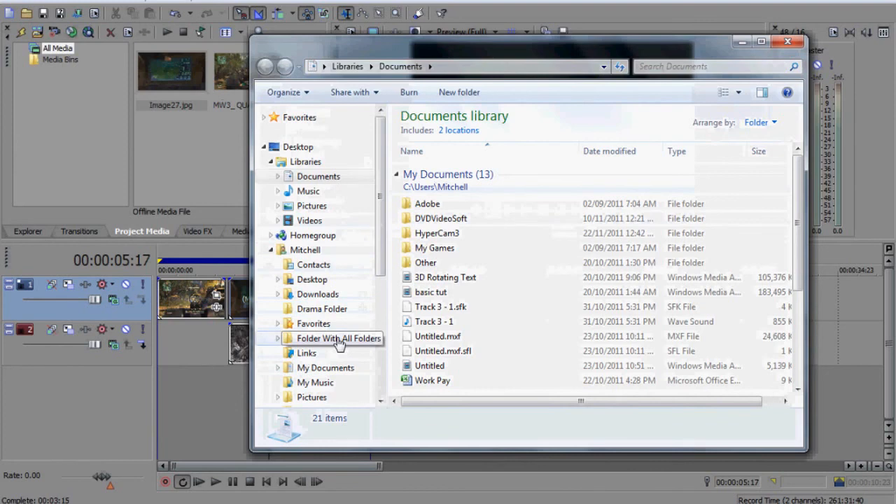
pyautogui.click(321, 339)
pyautogui.doubleClick(448, 192)
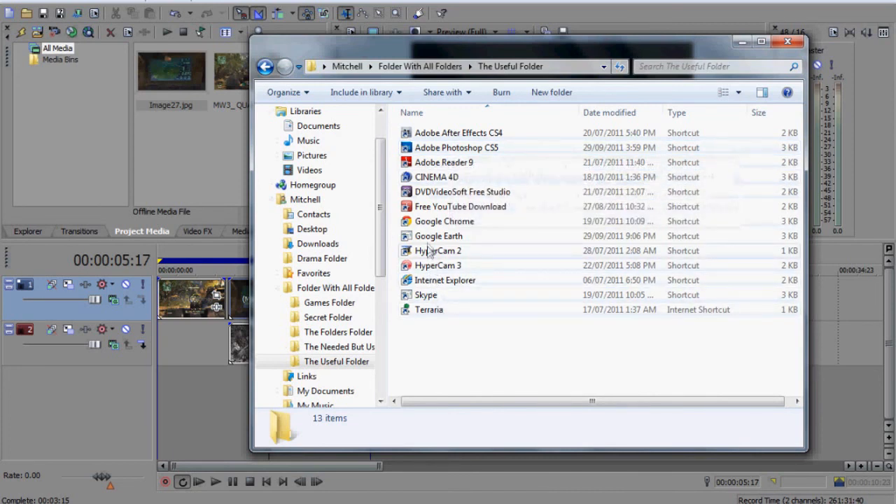
pyautogui.click(788, 43)
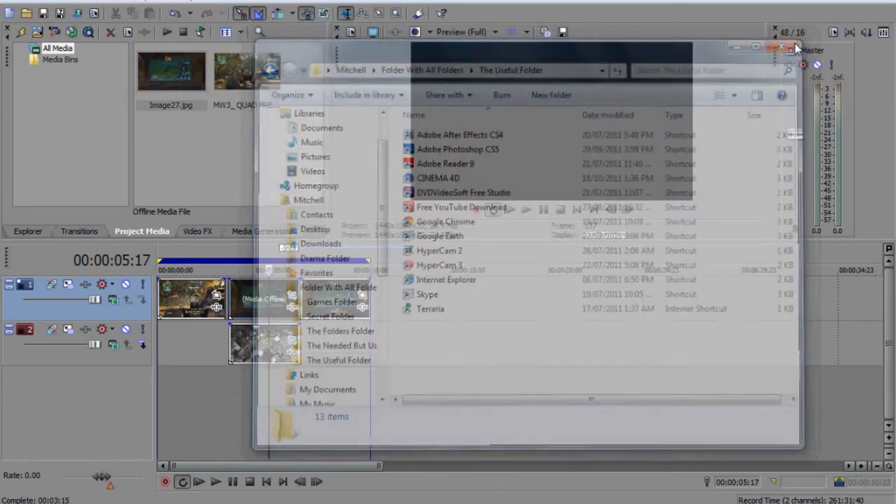